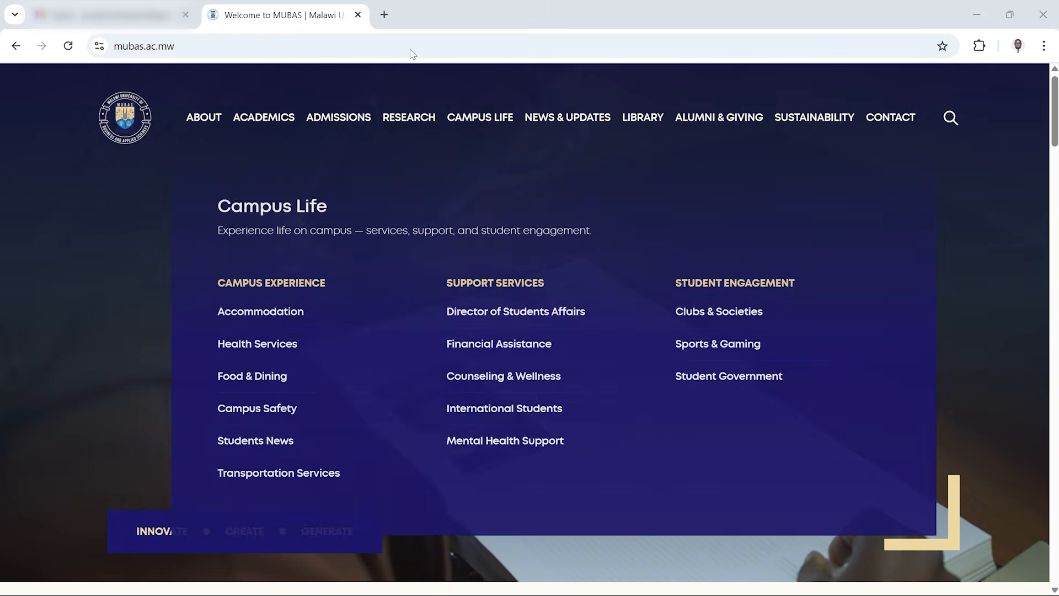
Open the MUBAS admissions site admissions.mubas.ac.mw in a new tab
left_click(385, 15)
type("ad")
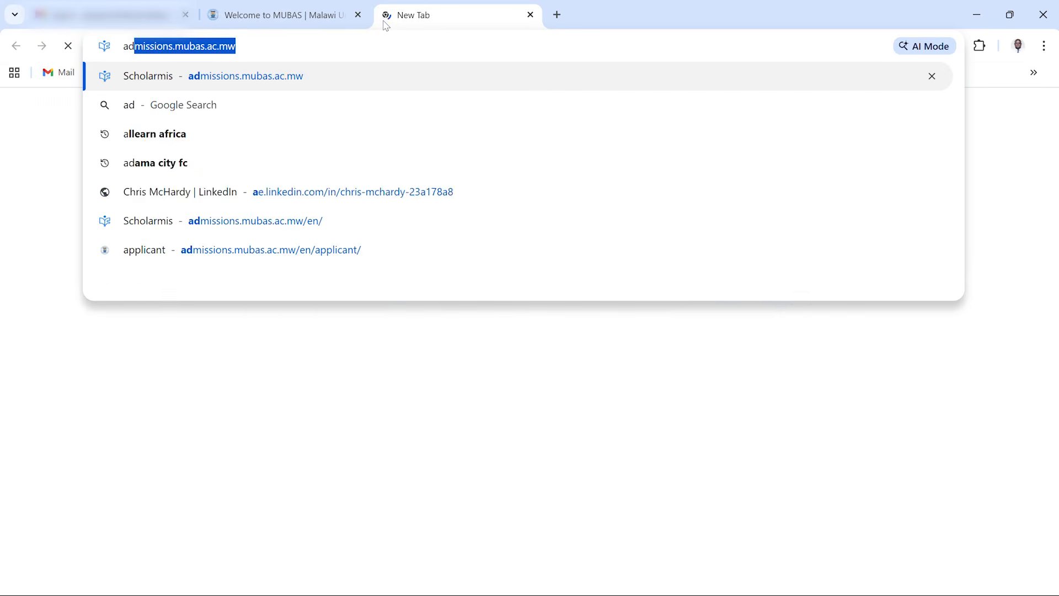
key("Right")
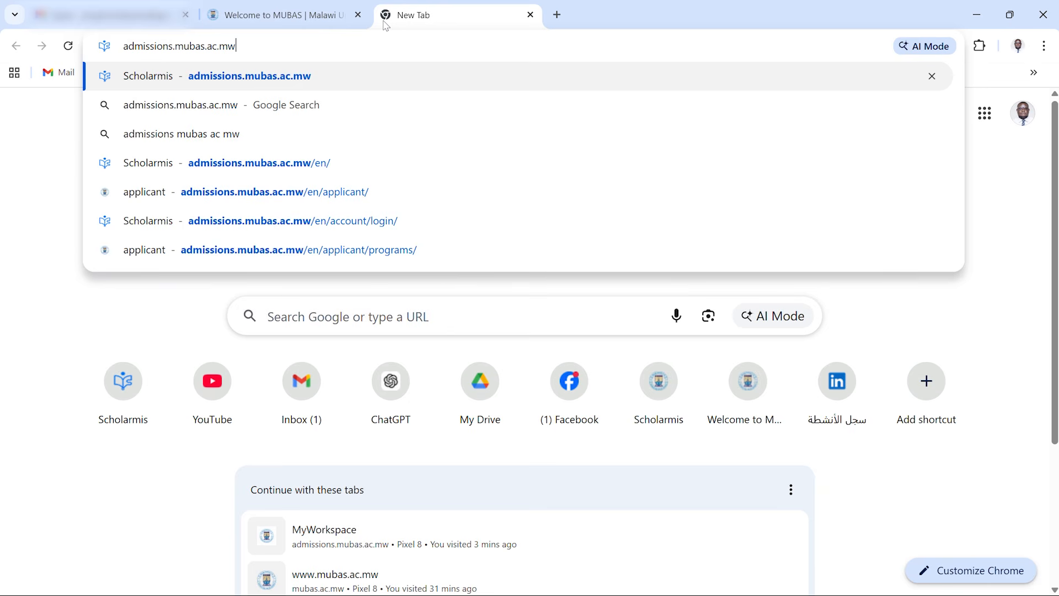
key("Return")
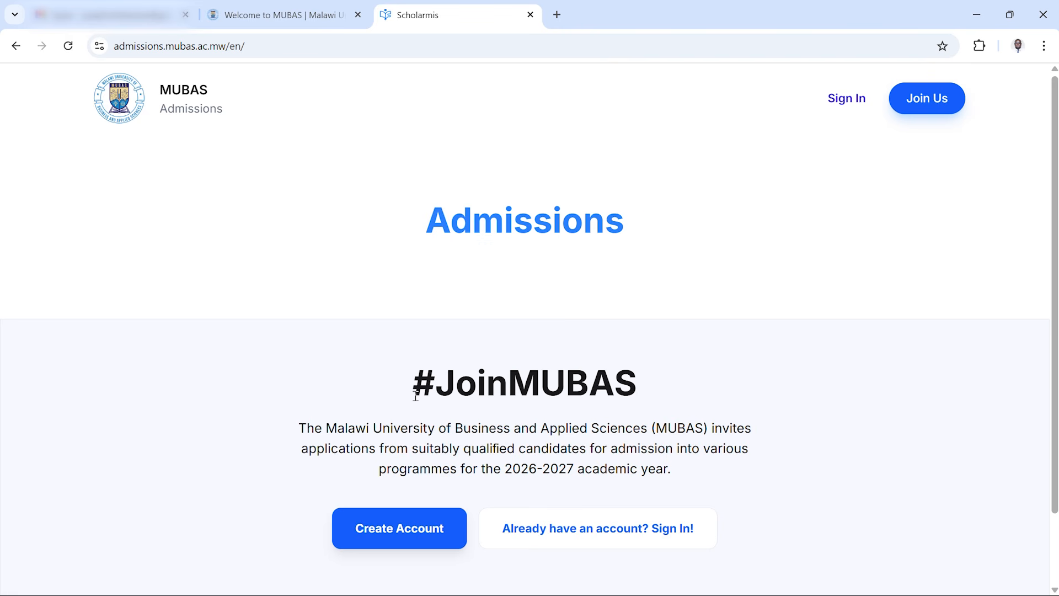
Open the account sign-up form and fill in the e-mail address from the browser's saved suggestion
left_click(414, 538)
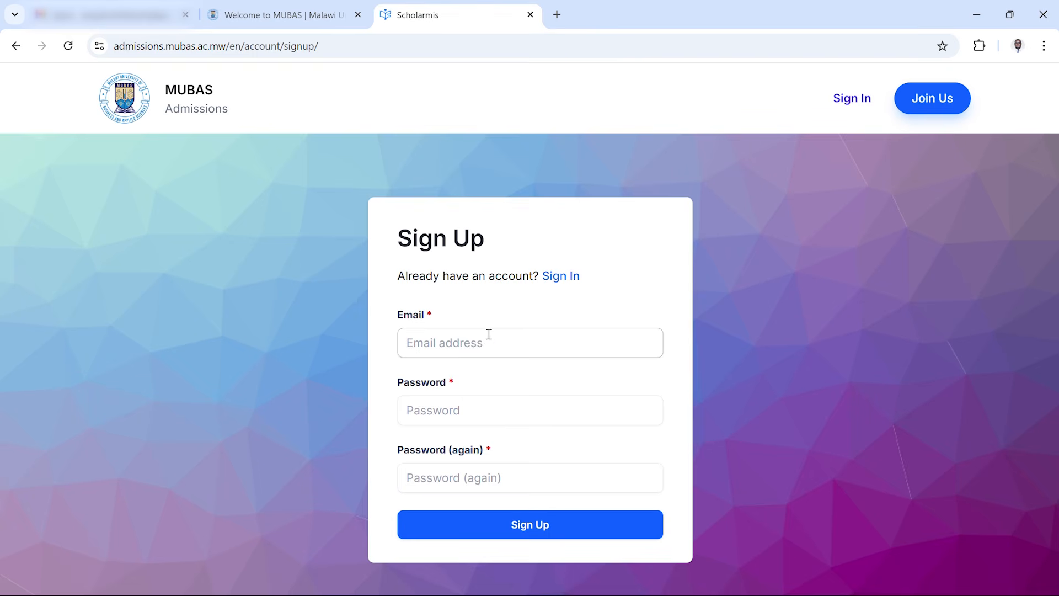
left_click(488, 334)
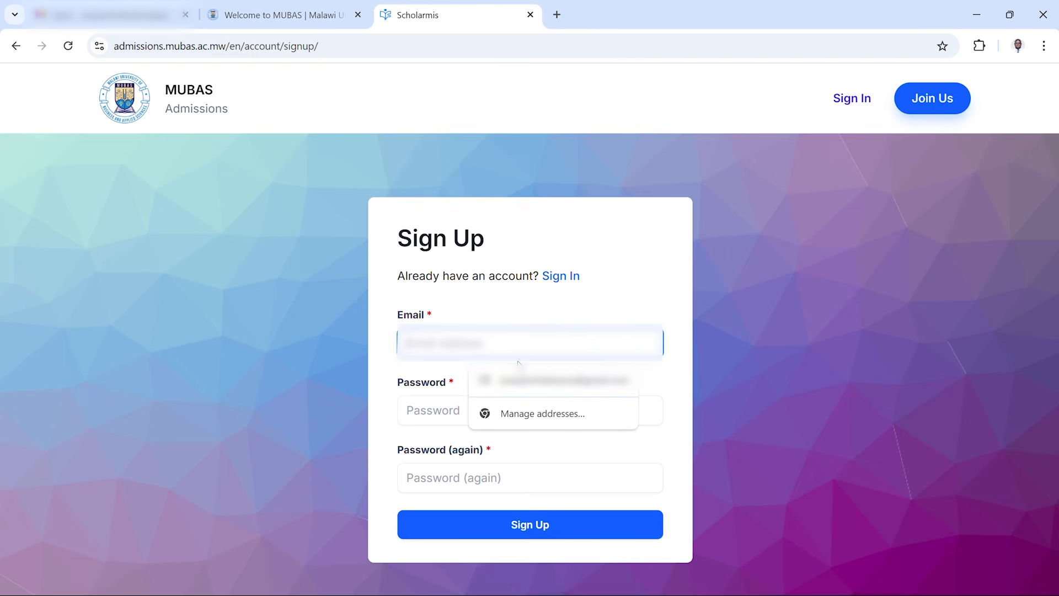
left_click(558, 381)
Enter the account password in both password fields and submit the sign-up
left_click(494, 408)
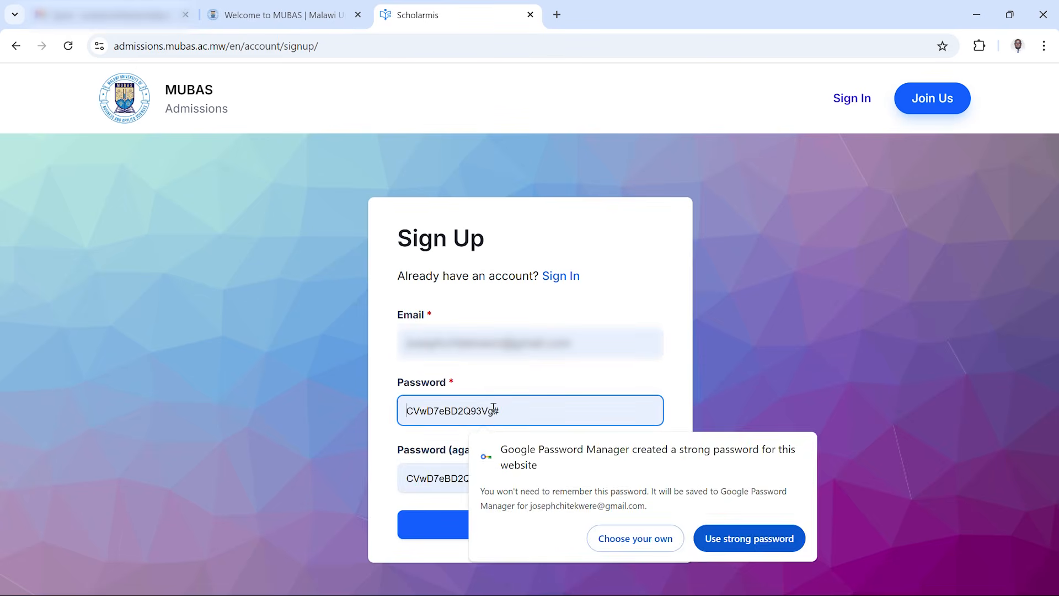
type("*********")
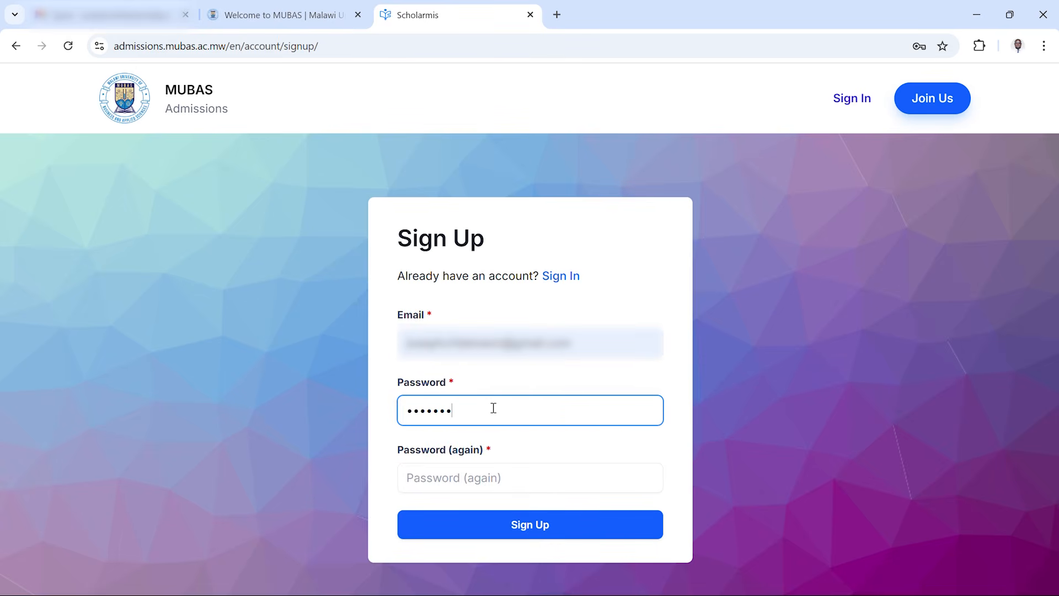
left_click(452, 477)
type("*********")
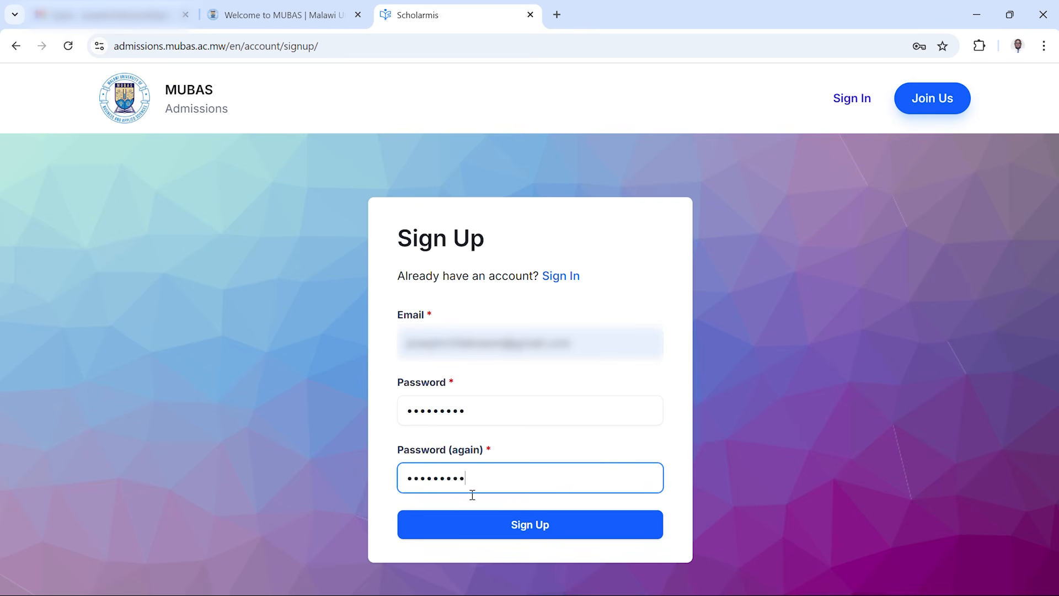
left_click(515, 526)
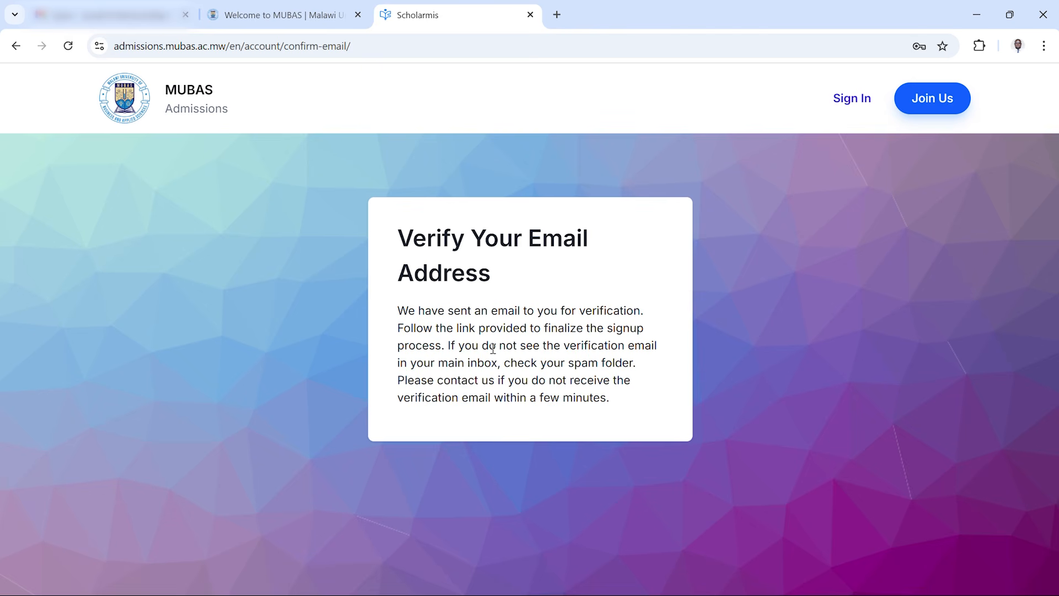
Verify the e-mail address by opening the confirmation e-mail in the Gmail inbox and confirming through its link
left_click(100, 17)
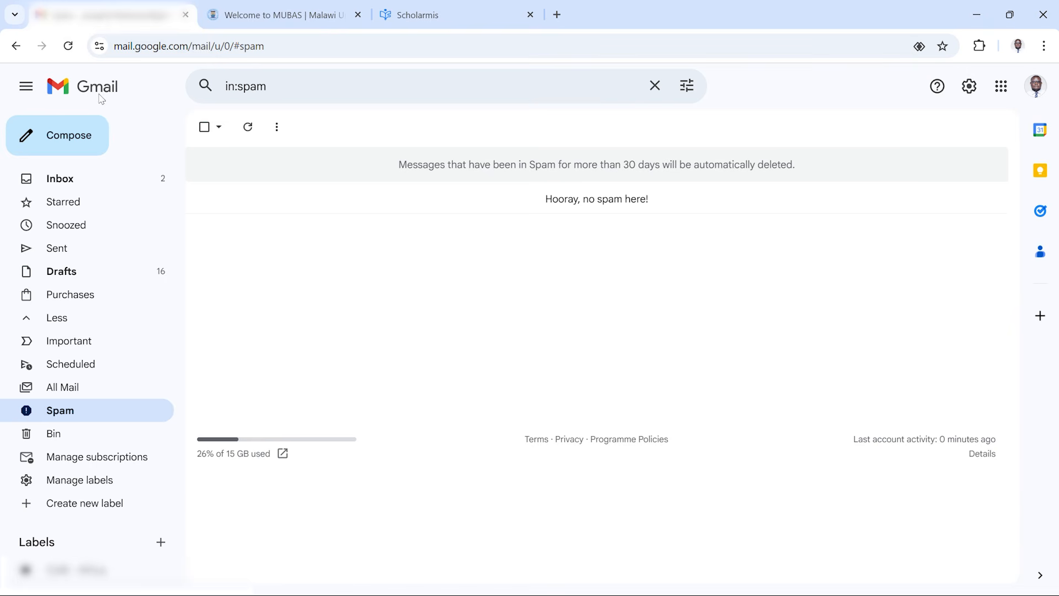
left_click(109, 180)
left_click(416, 203)
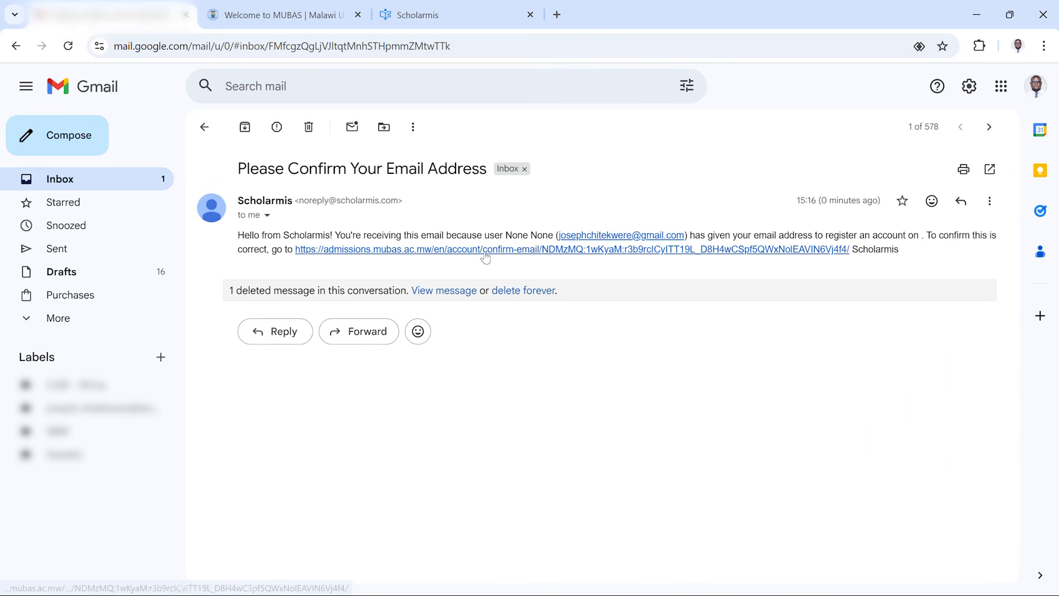
left_click(485, 250)
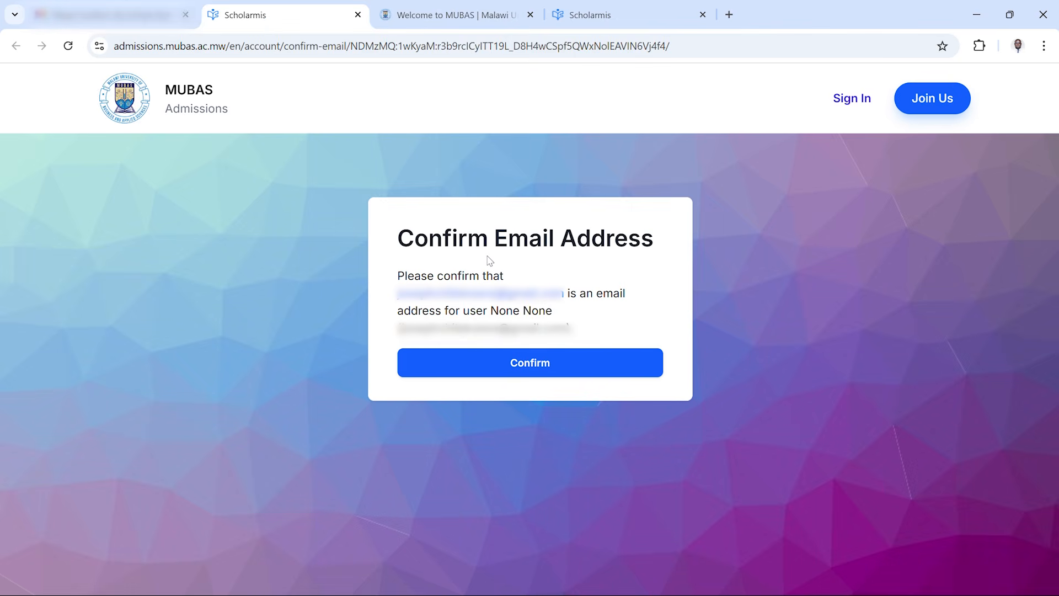
left_click(537, 370)
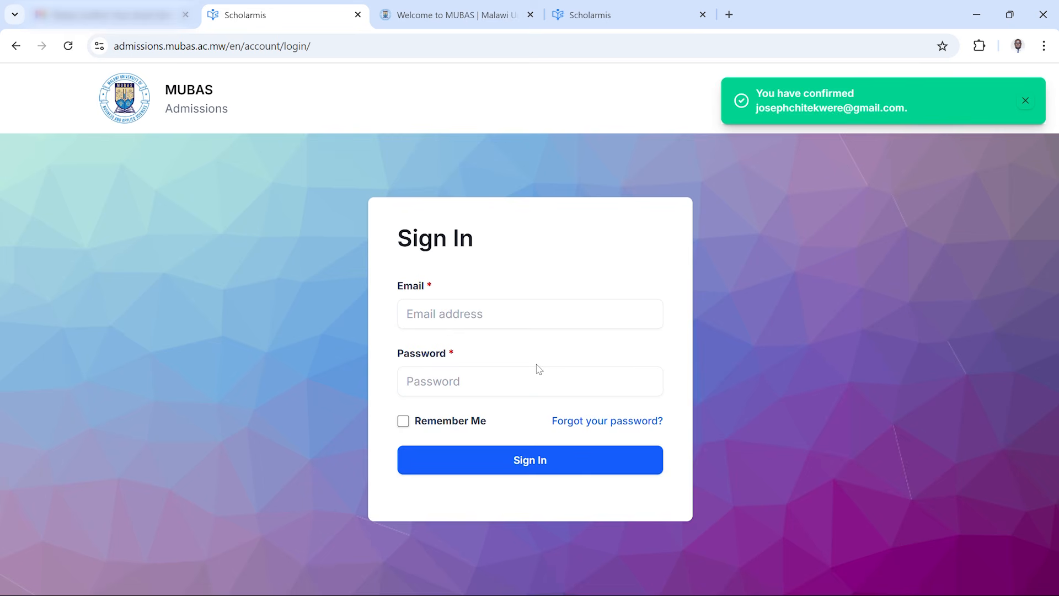
Sign in to the admissions portal with the account e-mail and password
left_click(501, 314)
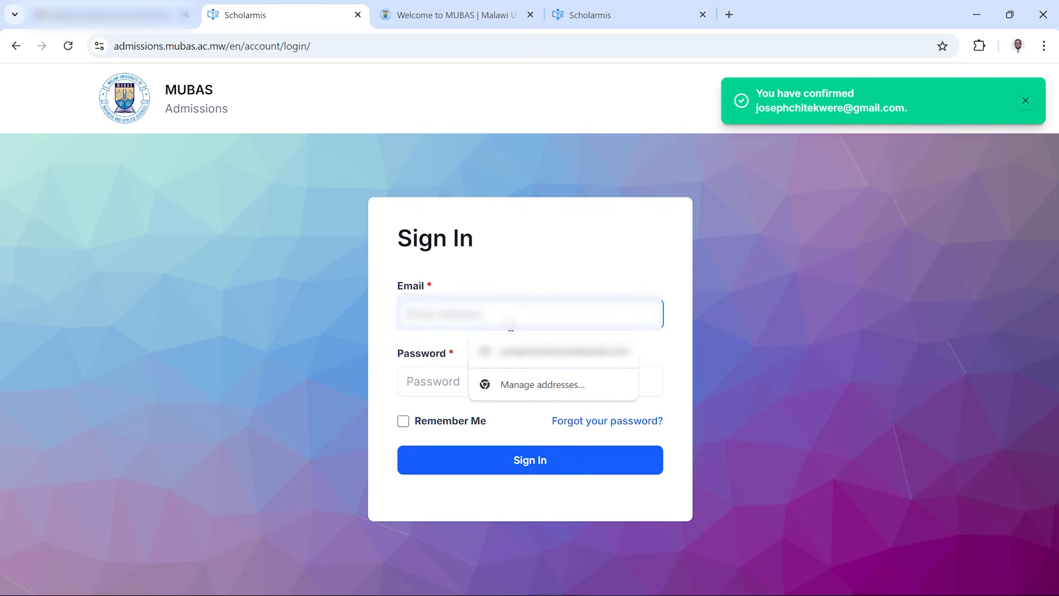
left_click(557, 351)
left_click(467, 378)
type("•••")
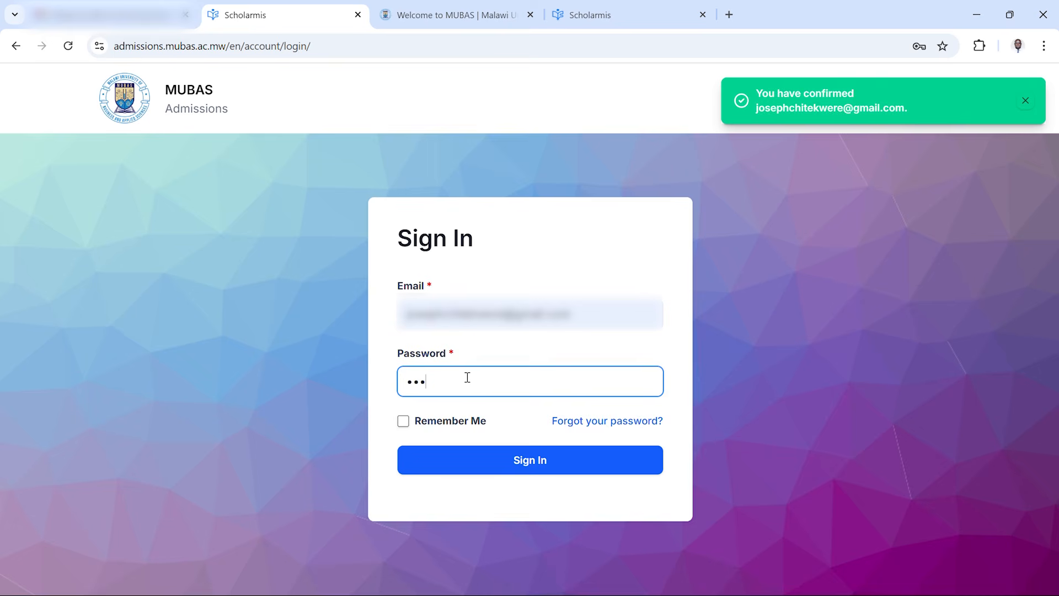
type("••••••")
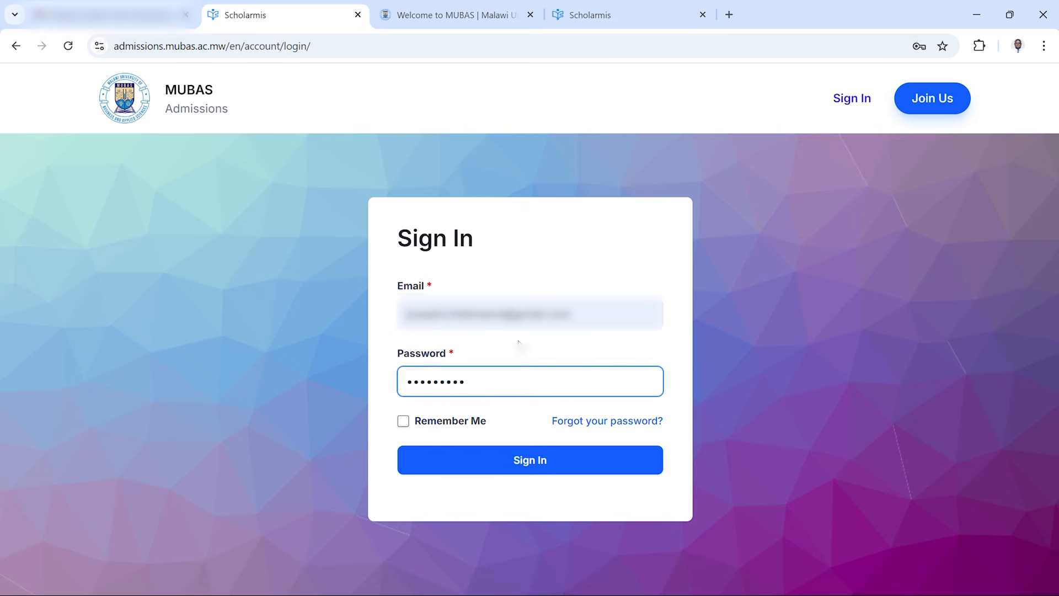
left_click(526, 469)
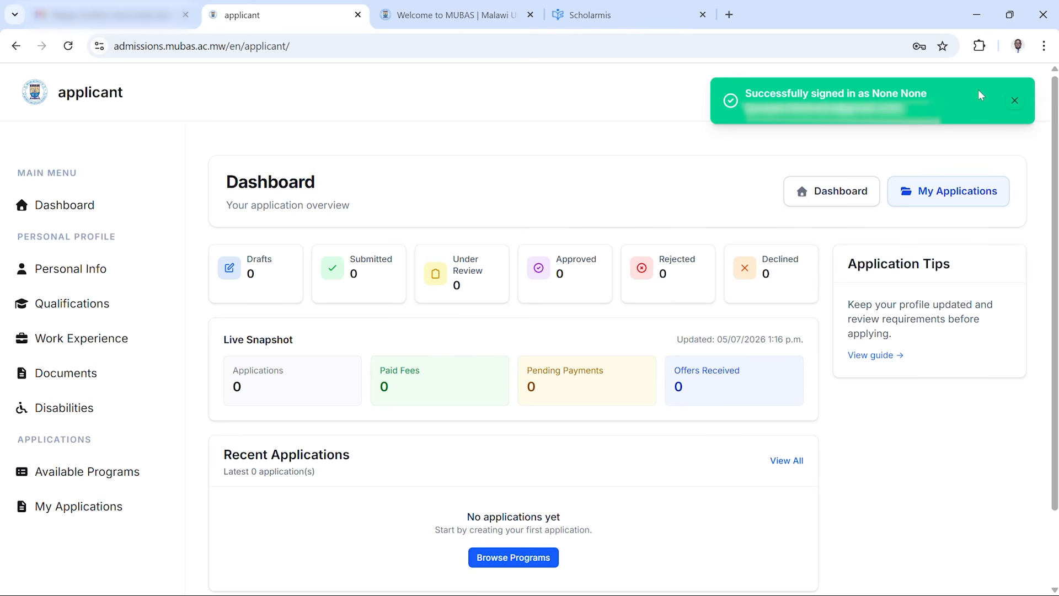
Open the personal information page and fill in the first and last names from the saved suggestions
left_click(1016, 102)
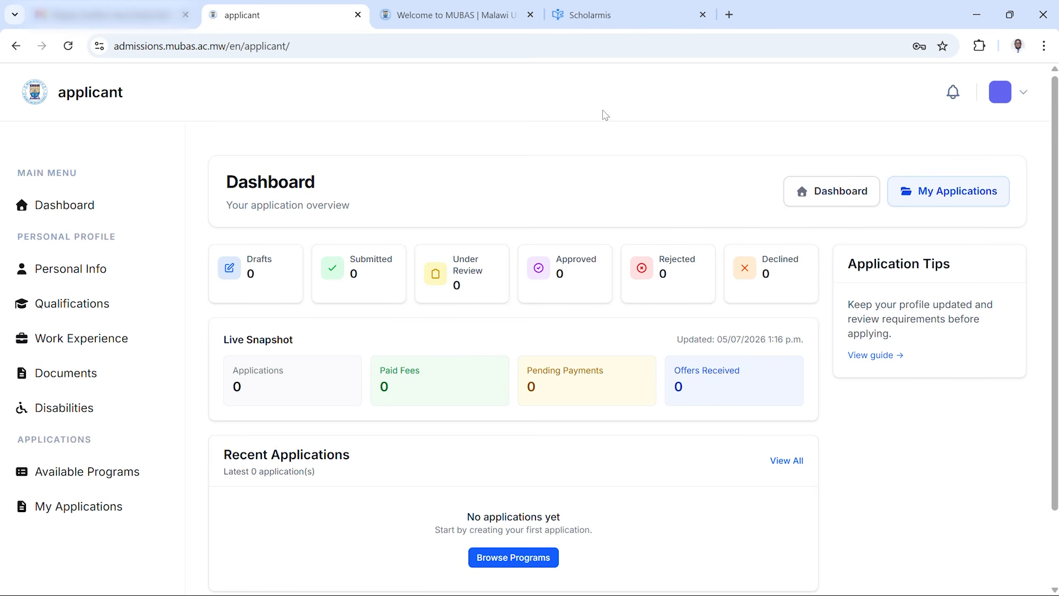
left_click(82, 212)
left_click(86, 272)
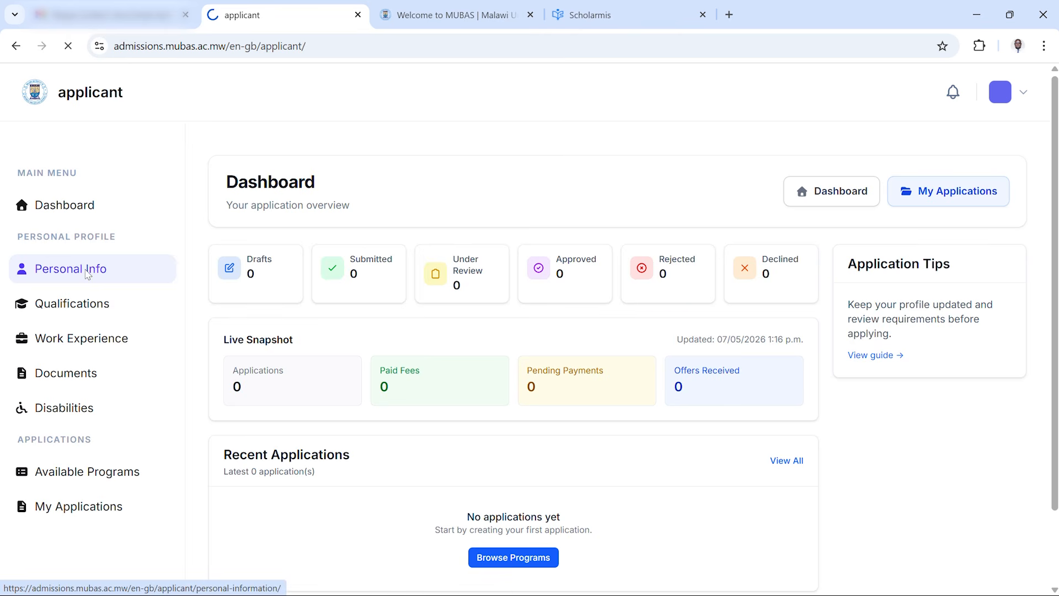
left_click(370, 350)
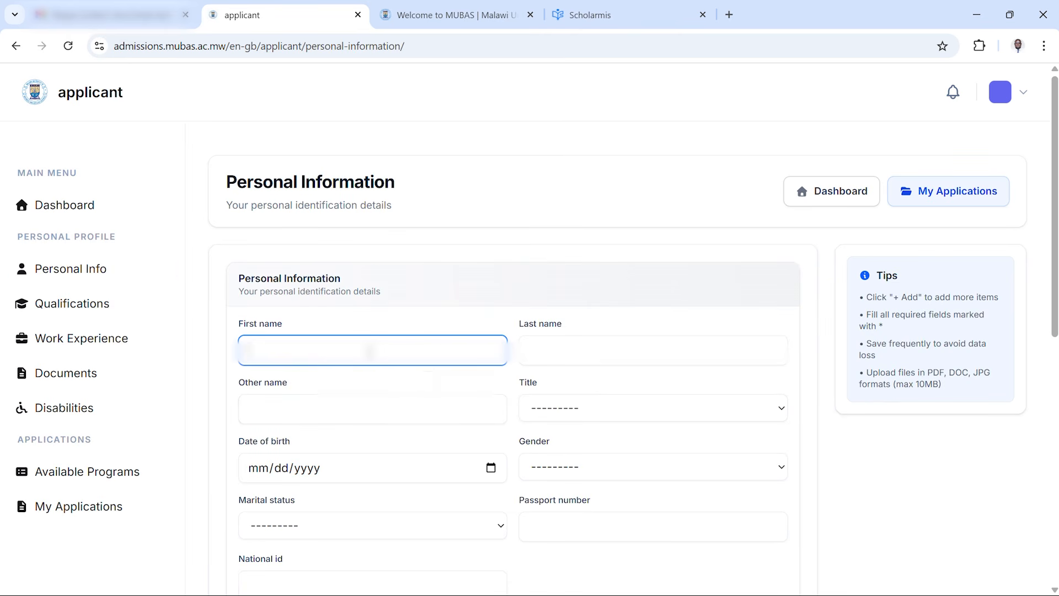
left_click(359, 395)
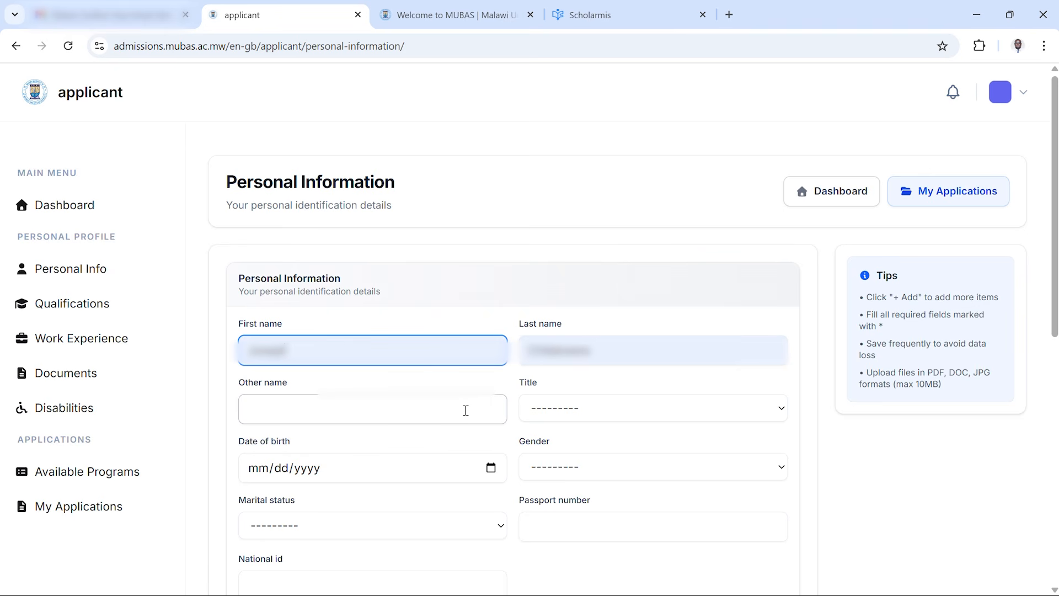
Set the title to Mr and enter the applicant's date of birth
left_click(551, 417)
left_click(568, 470)
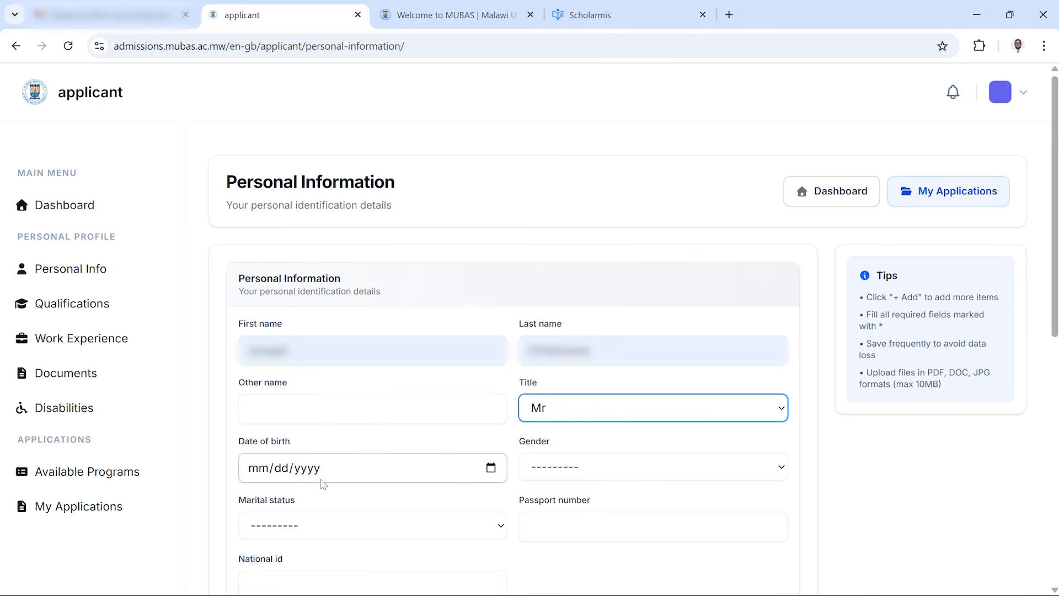
left_click(263, 468)
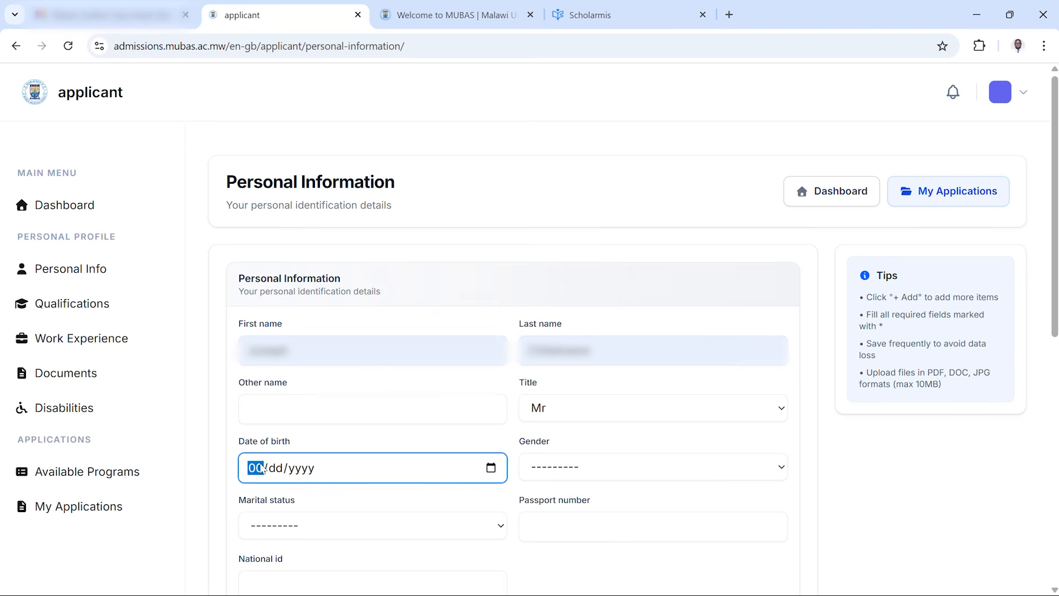
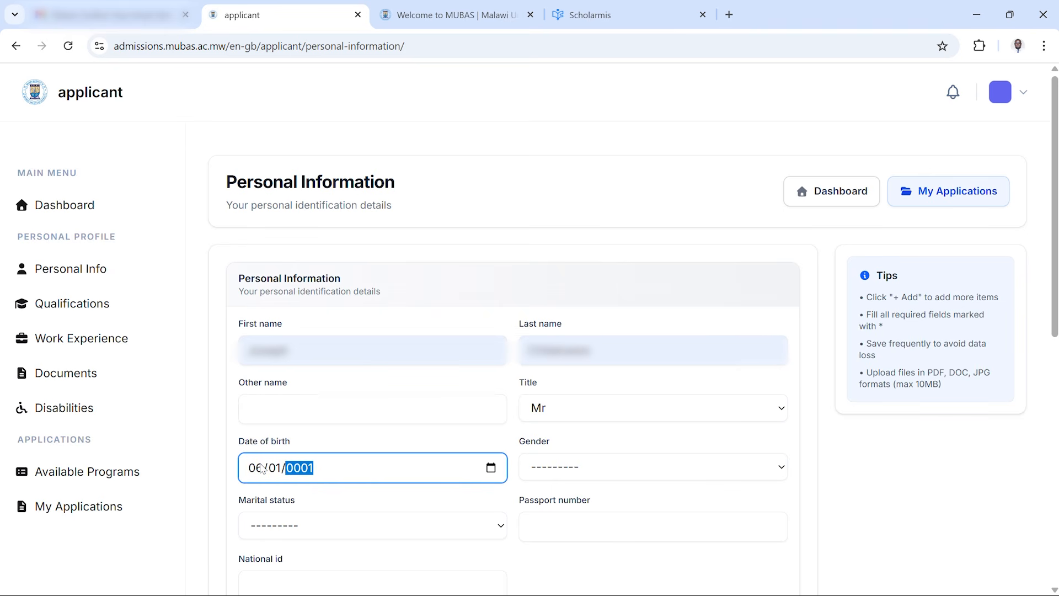
Set the gender to Male and the marital status to Single
left_click(566, 474)
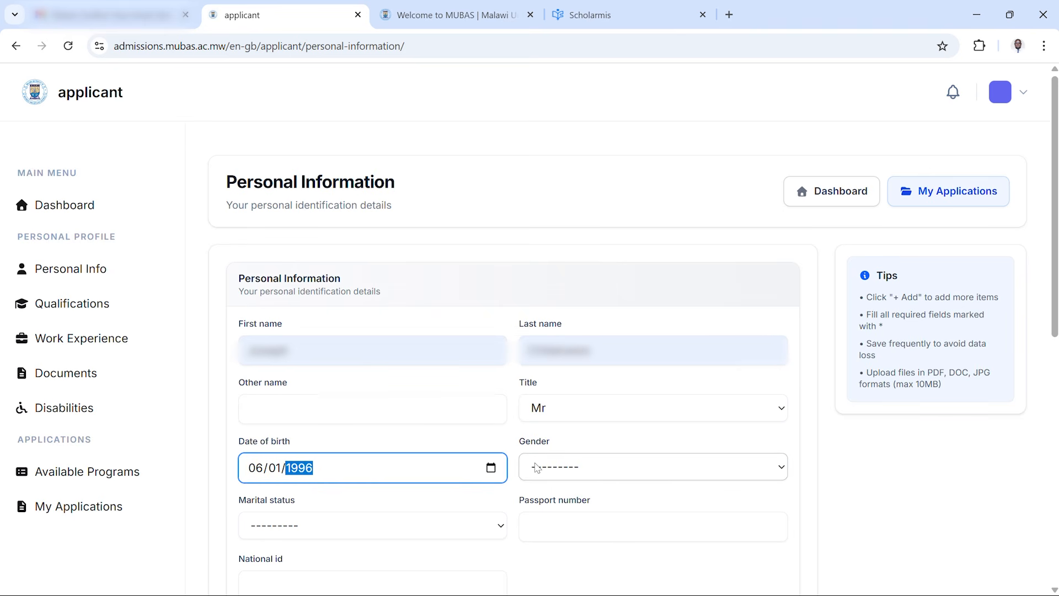
left_click(561, 369)
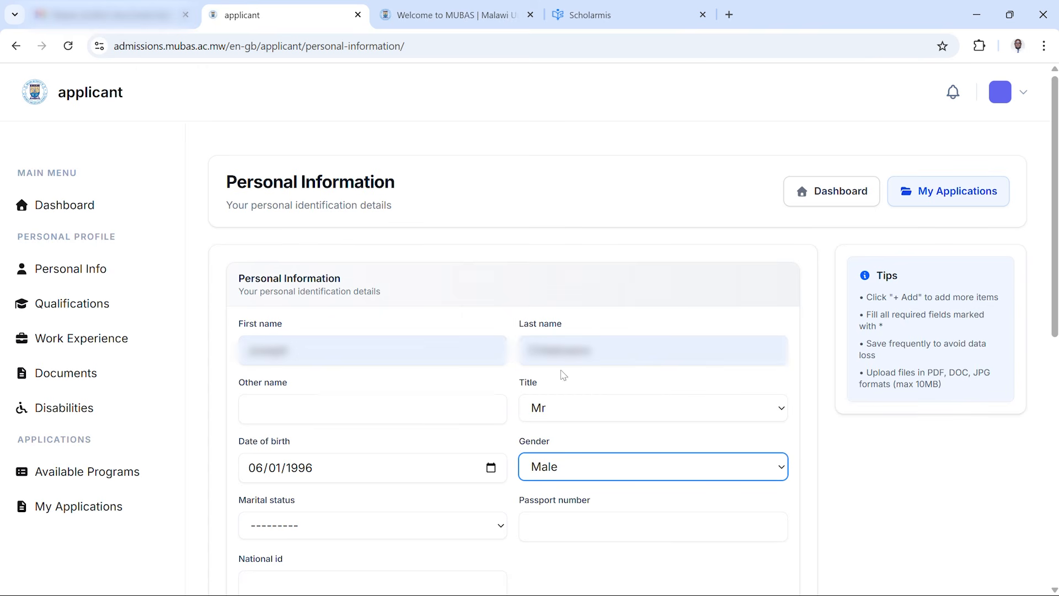
left_click(403, 529)
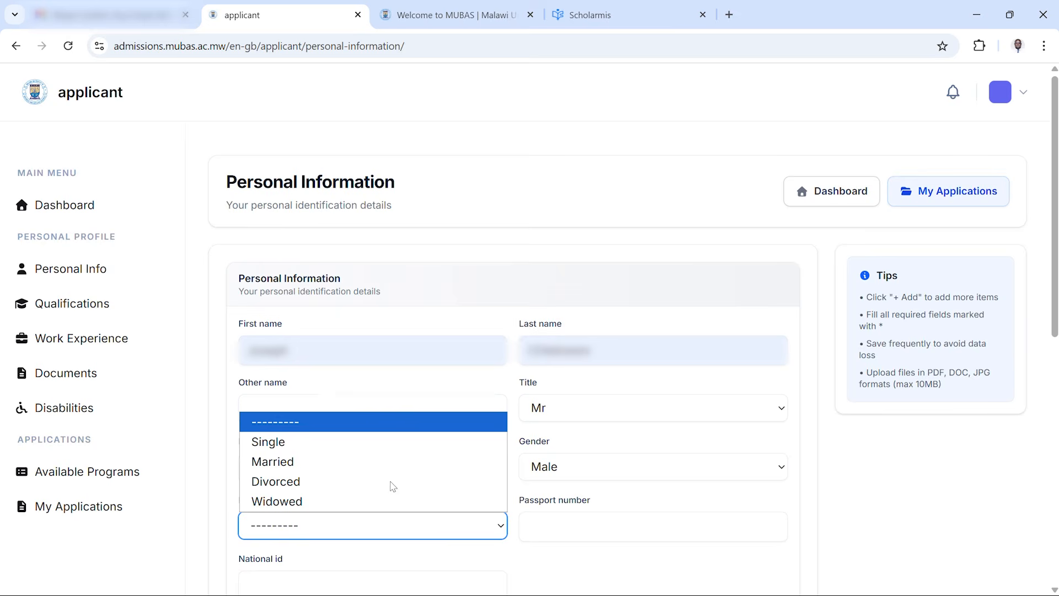
left_click(356, 440)
Save the personal information and continue to the academic qualifications page
scroll(355, 445, "down", 4)
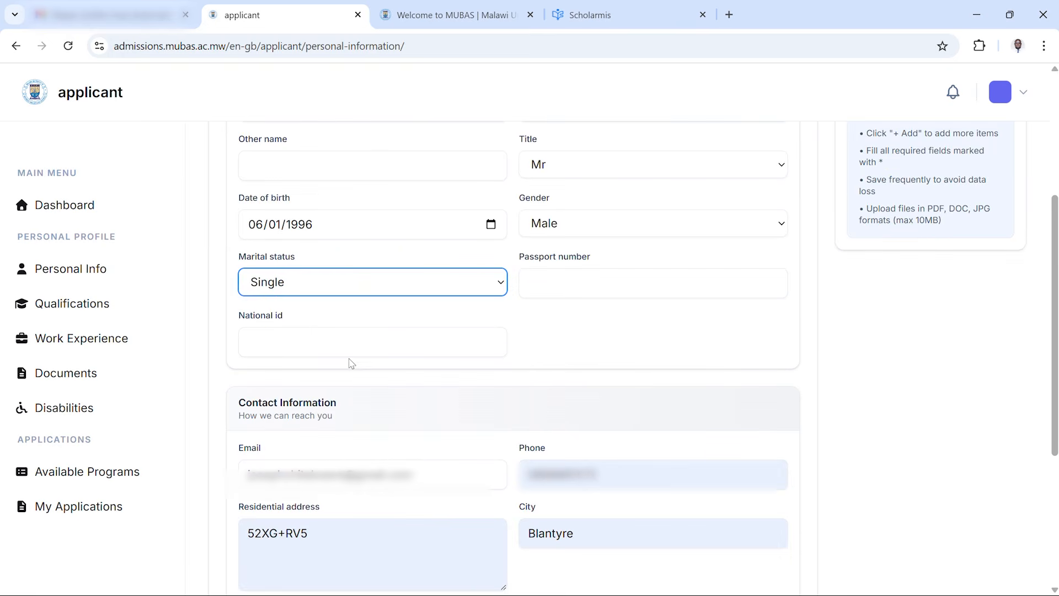
scroll(465, 421, "down", 5)
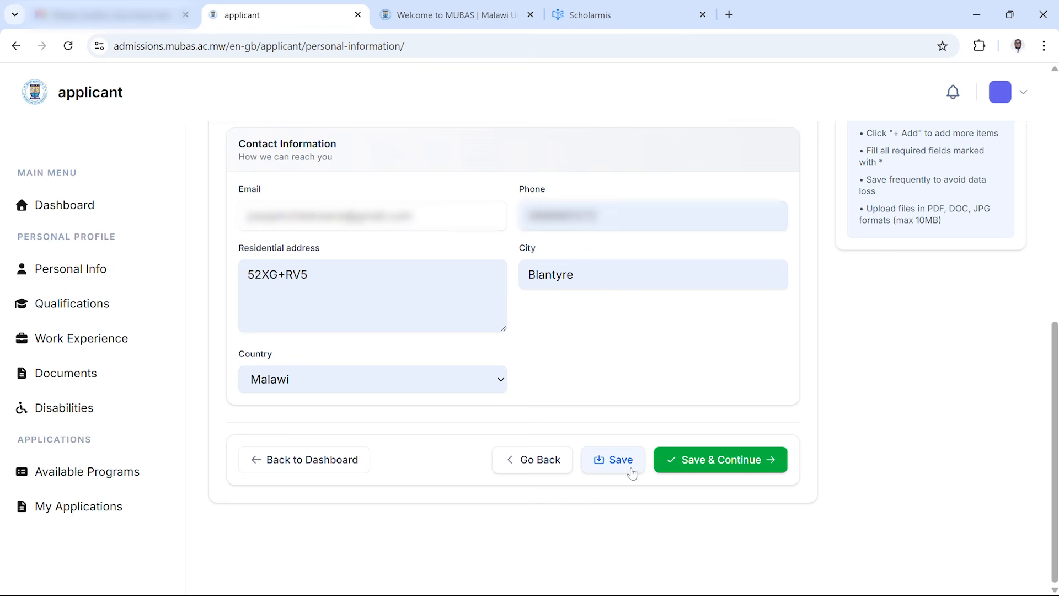
left_click(705, 468)
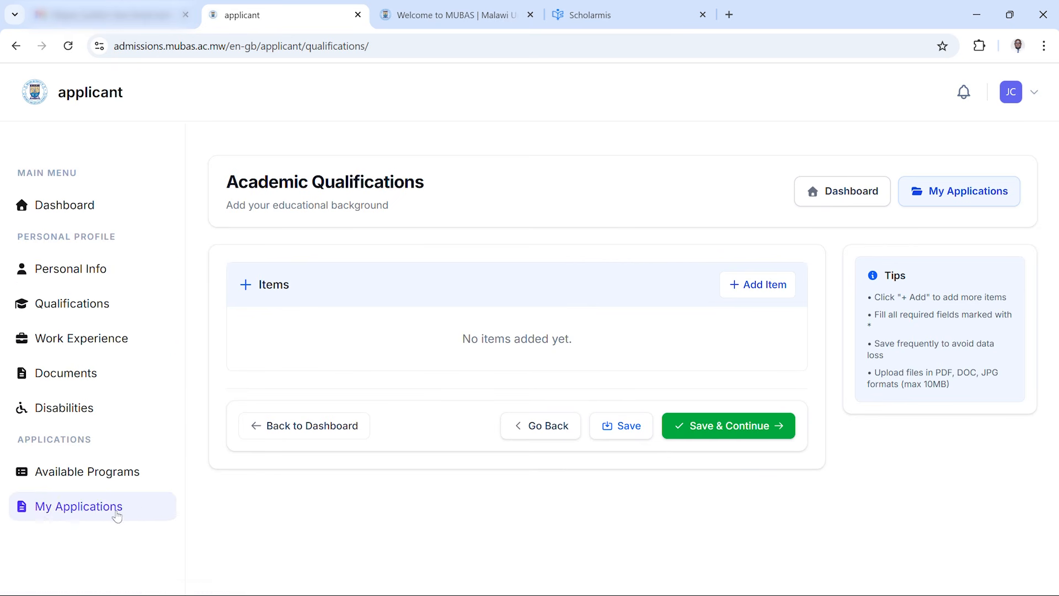
Open the available programmes list and browse the programme cards
left_click(98, 476)
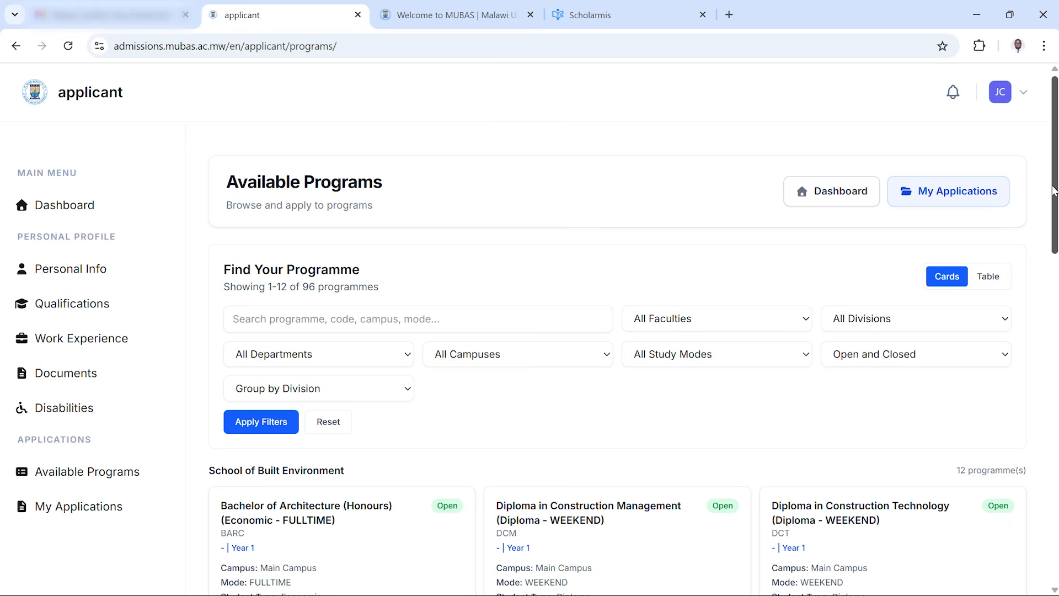
scroll(1054, 191, "down", 1)
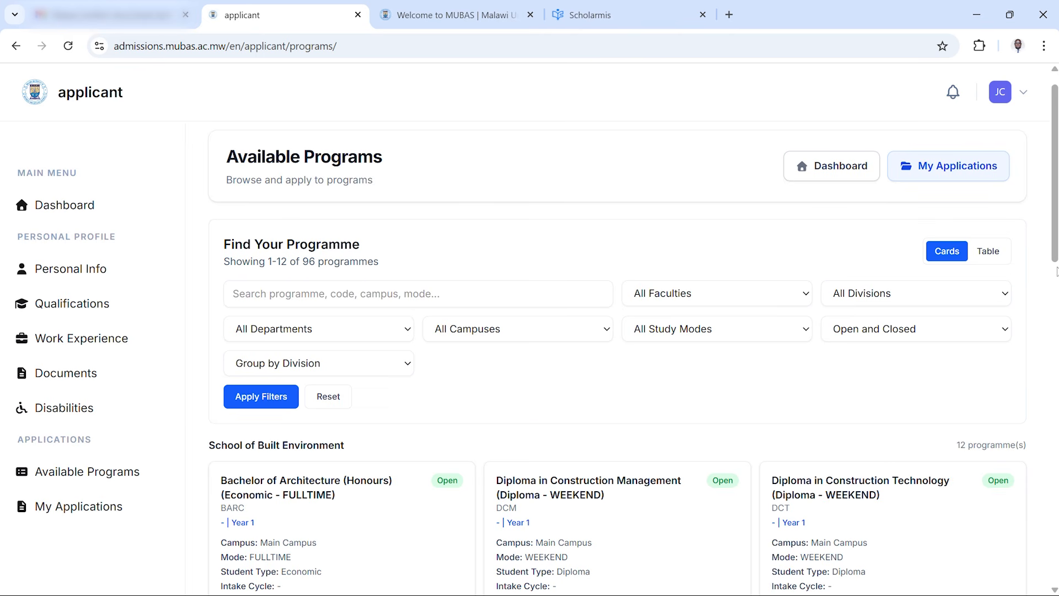
scroll(1051, 292, "down", 3)
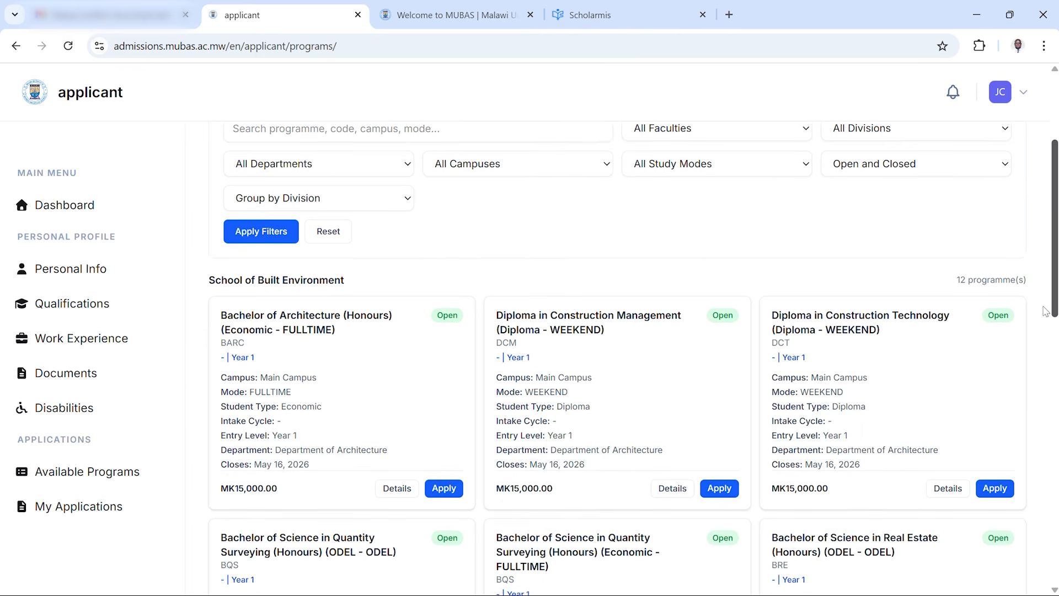
scroll(1045, 312, "down", 1)
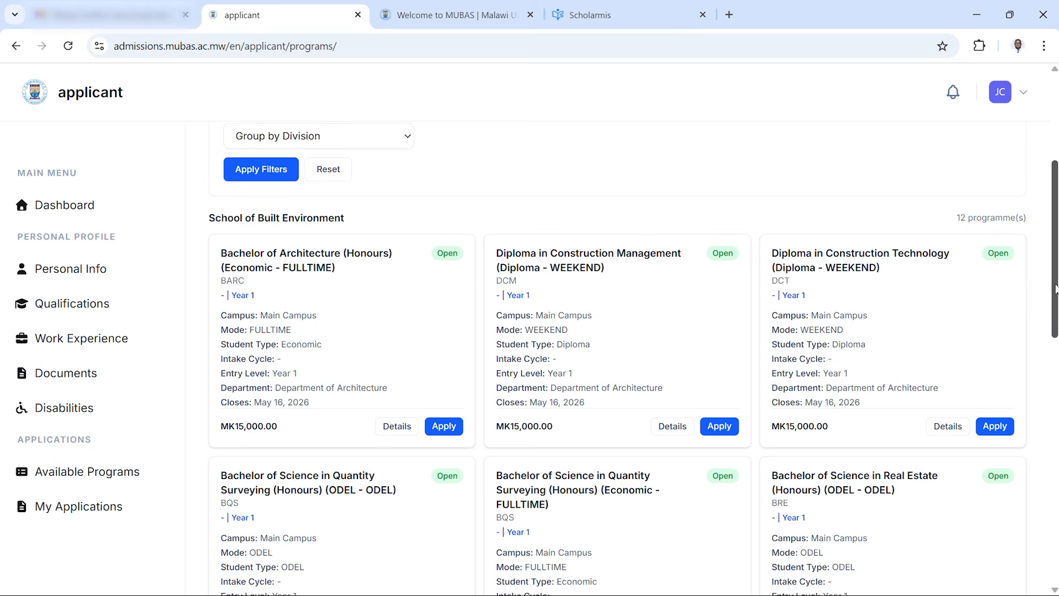
left_click_drag(1055, 290, 1043, 212)
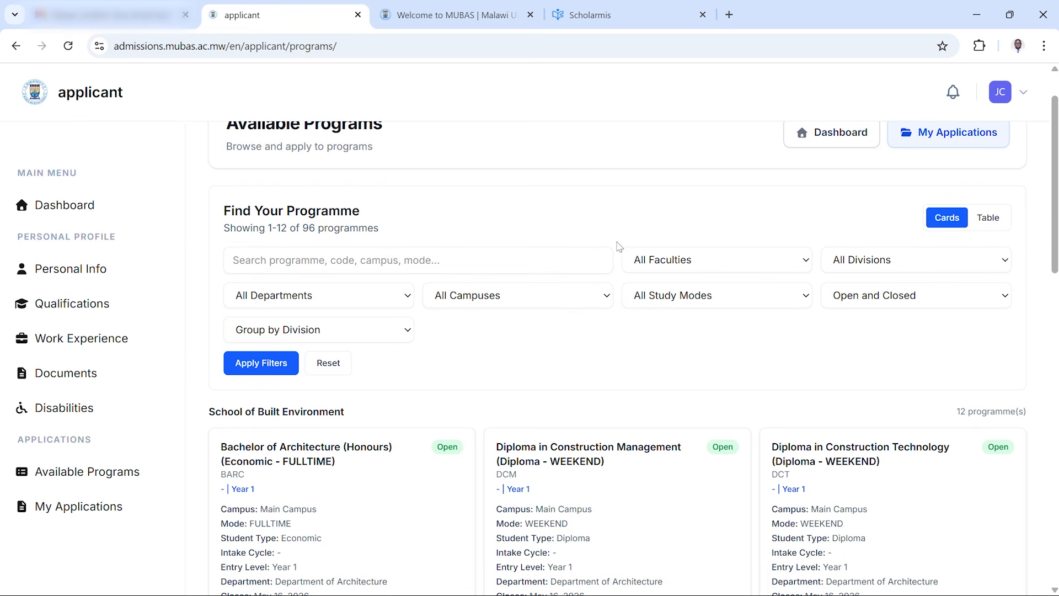
Open and review the Bachelor of Architecture (Honours) (Economic - FULLTIME) programme details, required documents and payment details
scroll(913, 298, "down", 3)
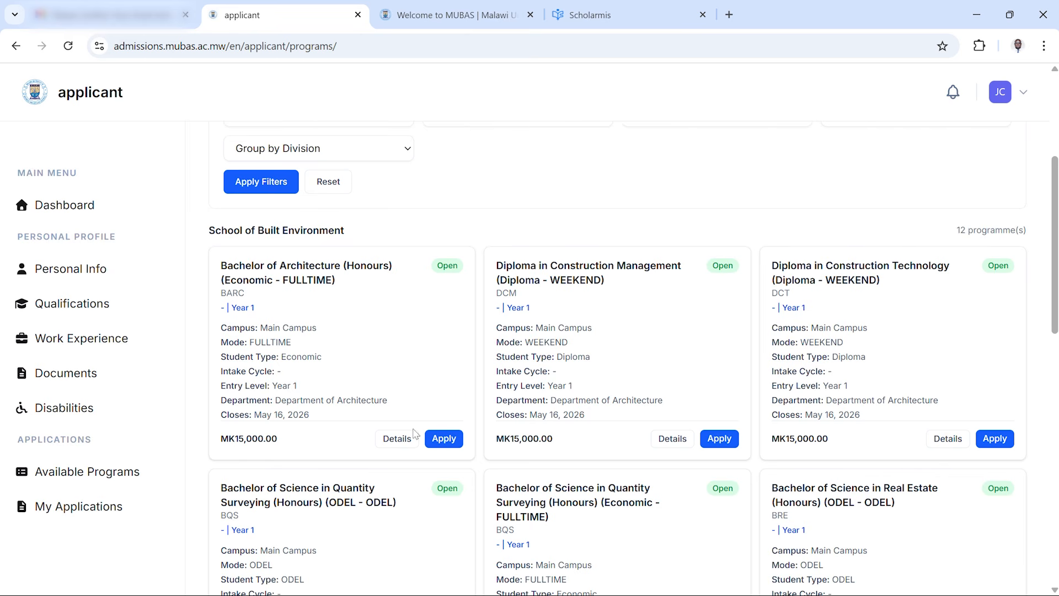
left_click(397, 447)
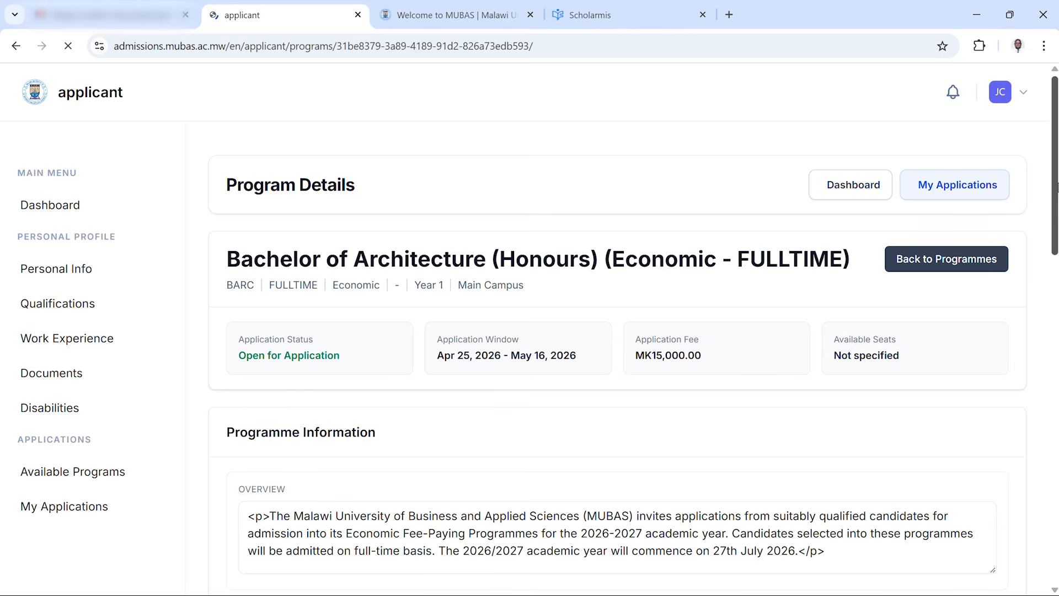
left_click_drag(1057, 188, 995, 371)
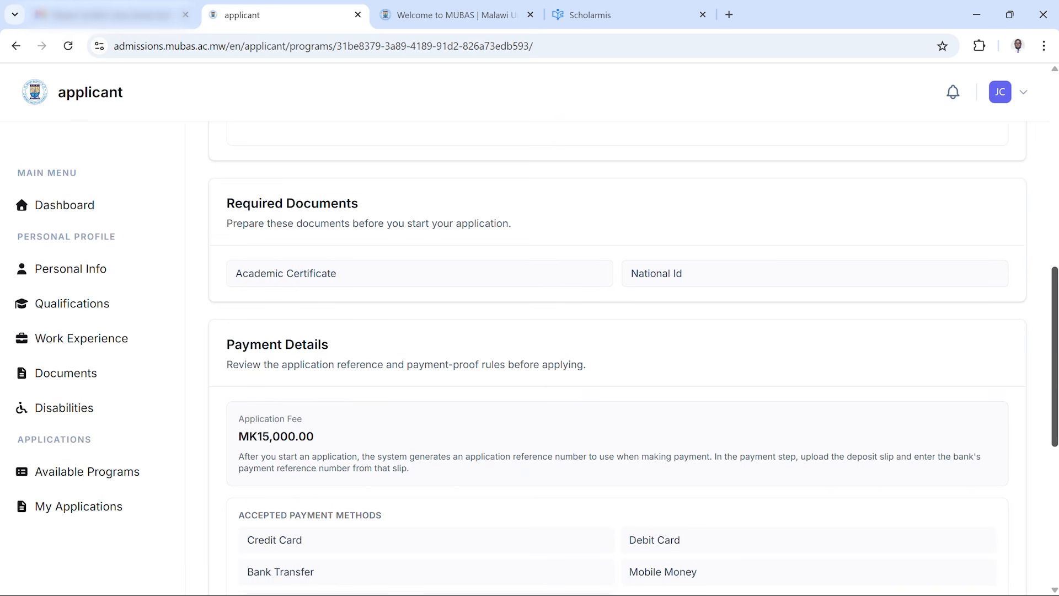
scroll(1057, 362, "down", 3)
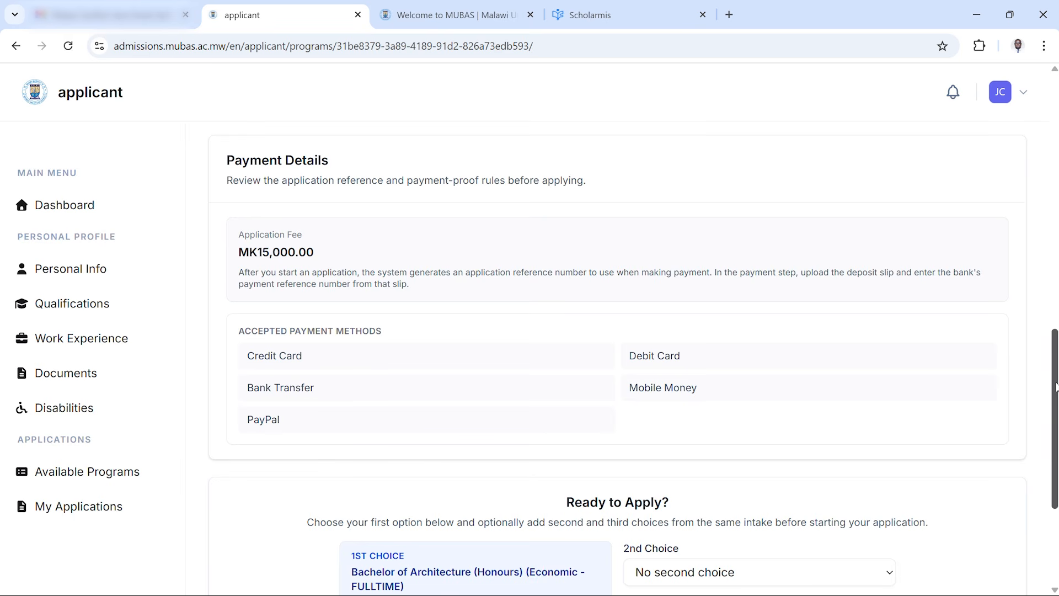
scroll(1049, 389, "down", 1)
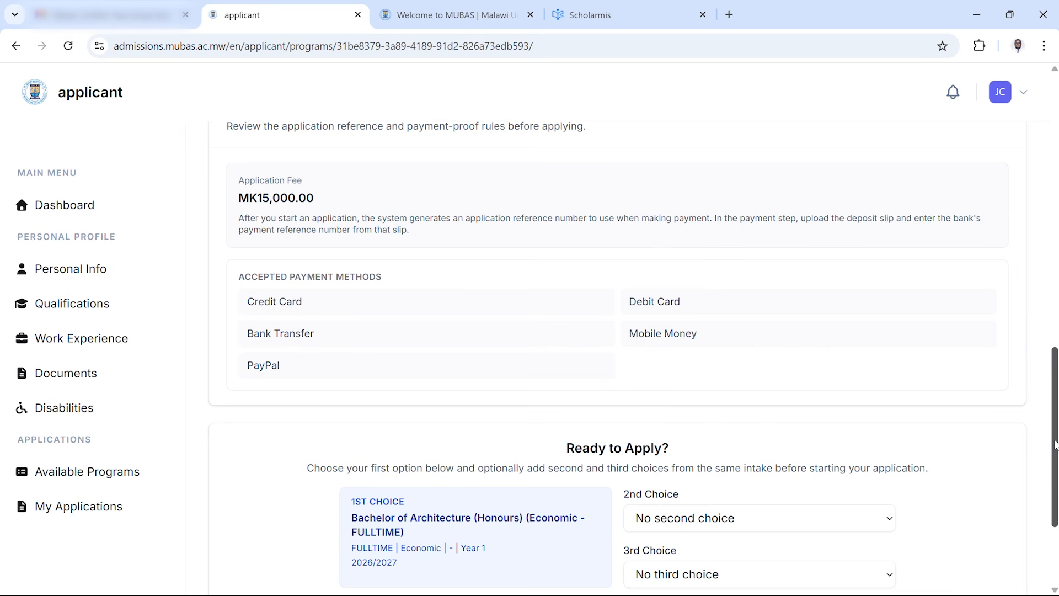
left_click_drag(1054, 444, 1051, 160)
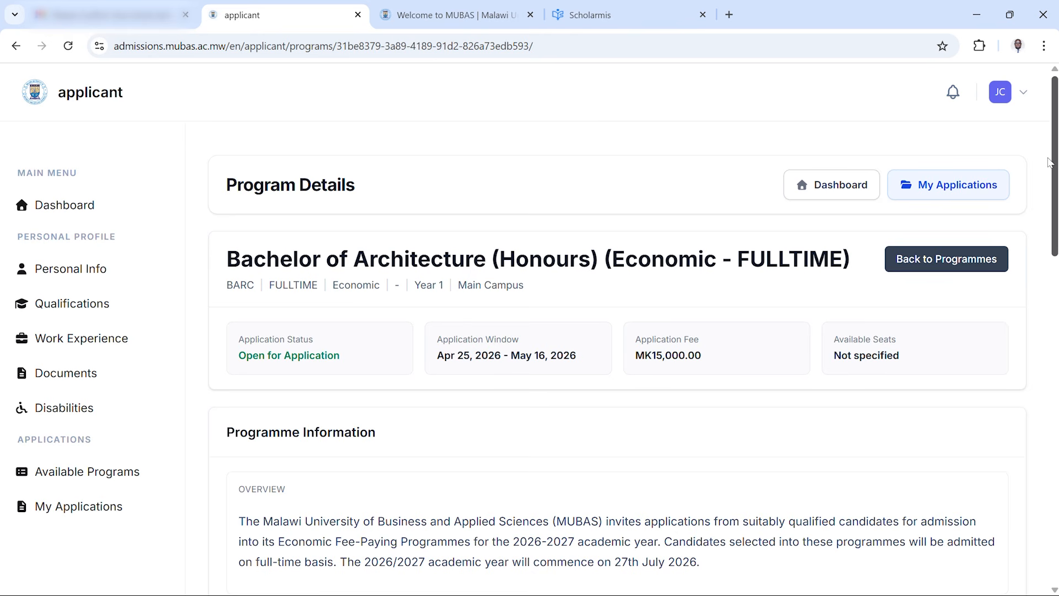
left_click_drag(1050, 165, 1003, 152)
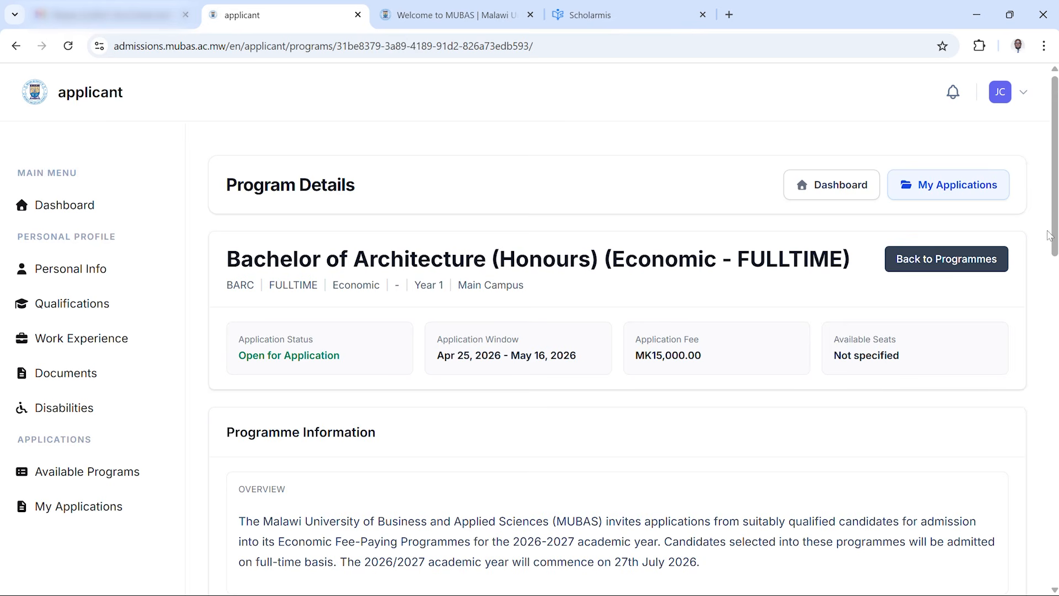
left_click_drag(1055, 232, 1035, 593)
scroll(1035, 593, "down", 1)
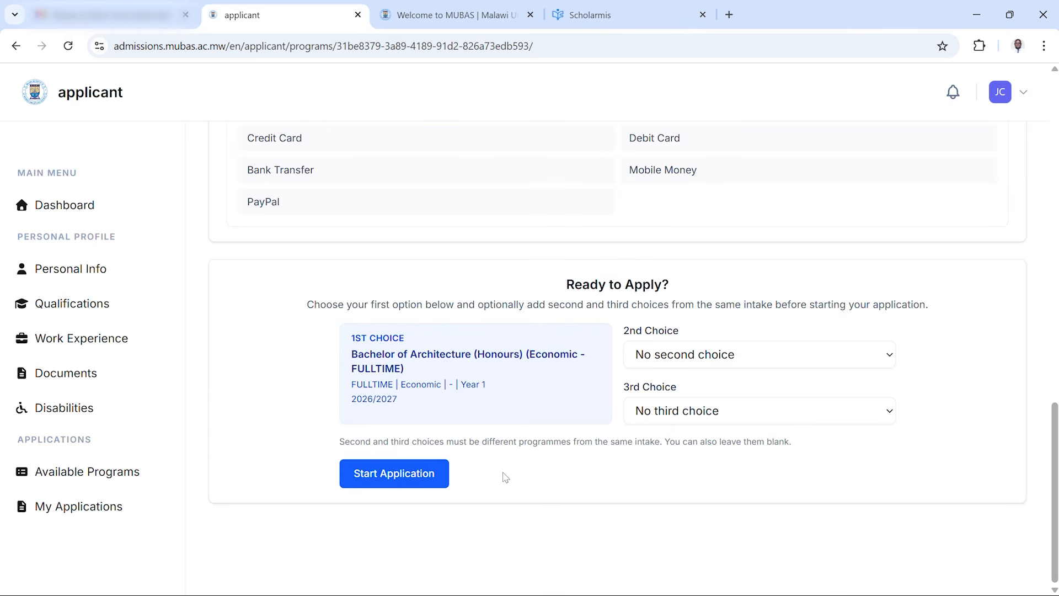
Choose Diploma in Electrical and Electronics Engineering (Diploma - WEEKEND) as the second choice and start the application
left_click(678, 362)
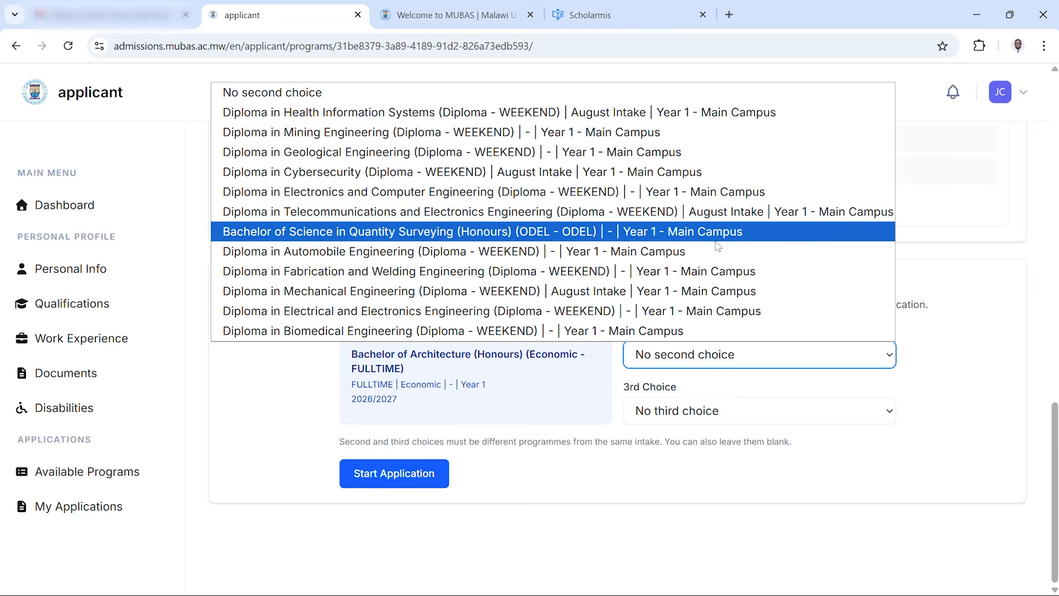
key("Down")
key("Down")
key("Down")
key("Down")
key("Down")
key("Up")
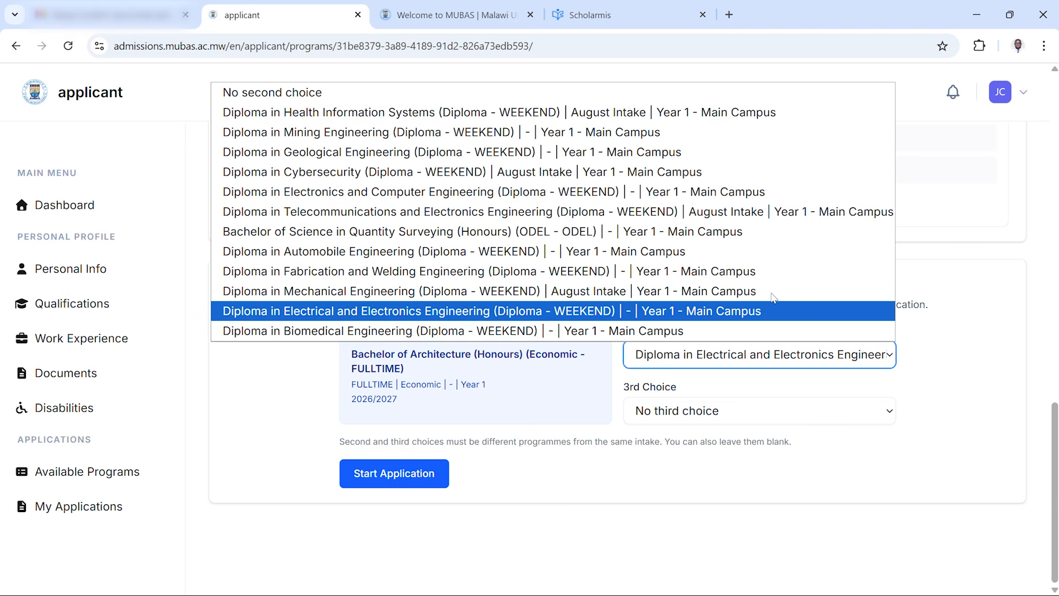
left_click(895, 481)
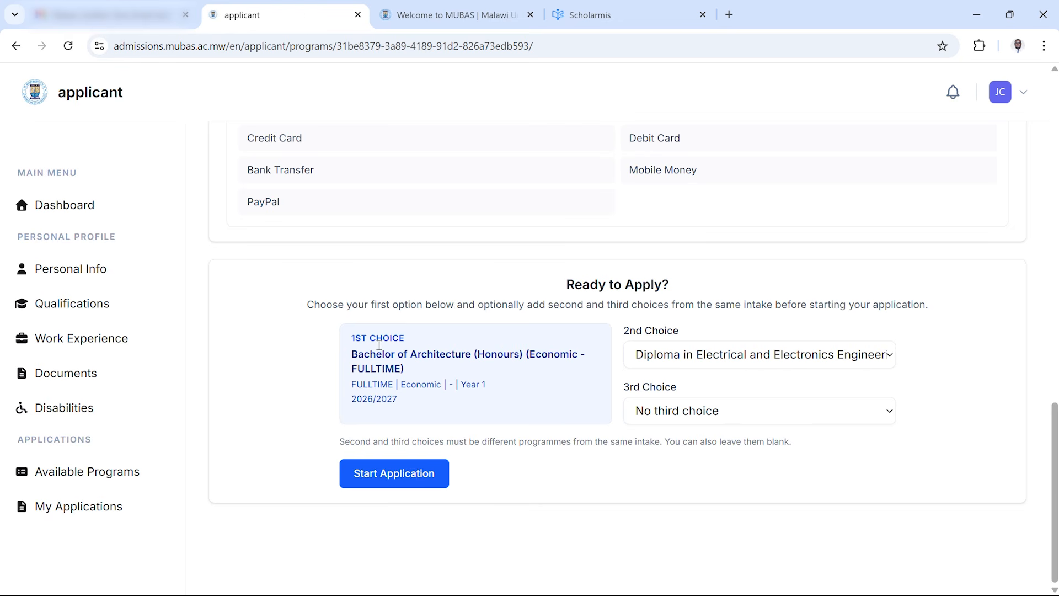
left_click(395, 478)
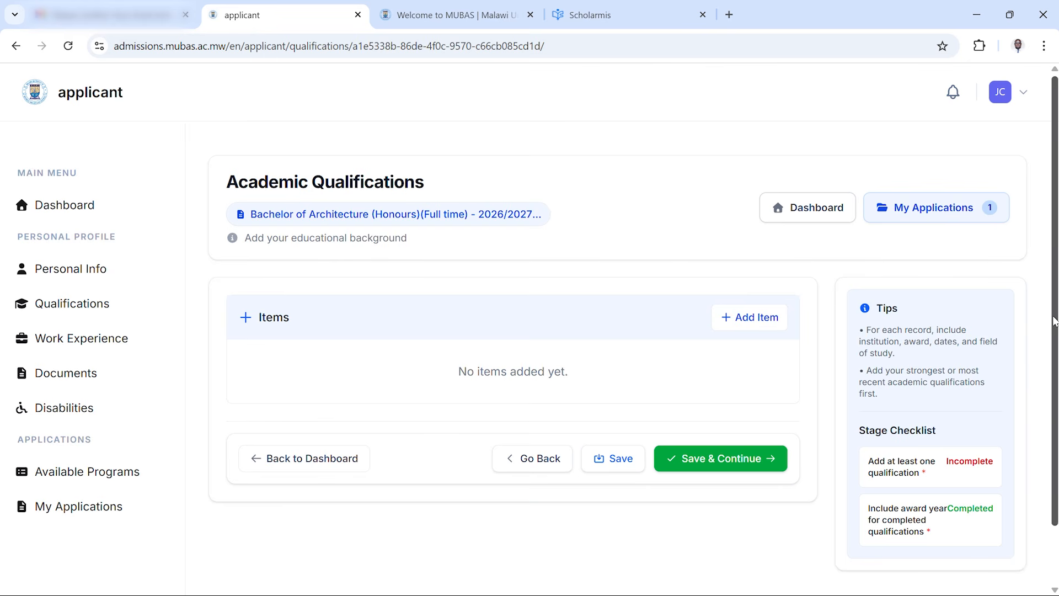
Add a new academic qualification item and set its type to Certificate
scroll(1055, 321, "down", 1)
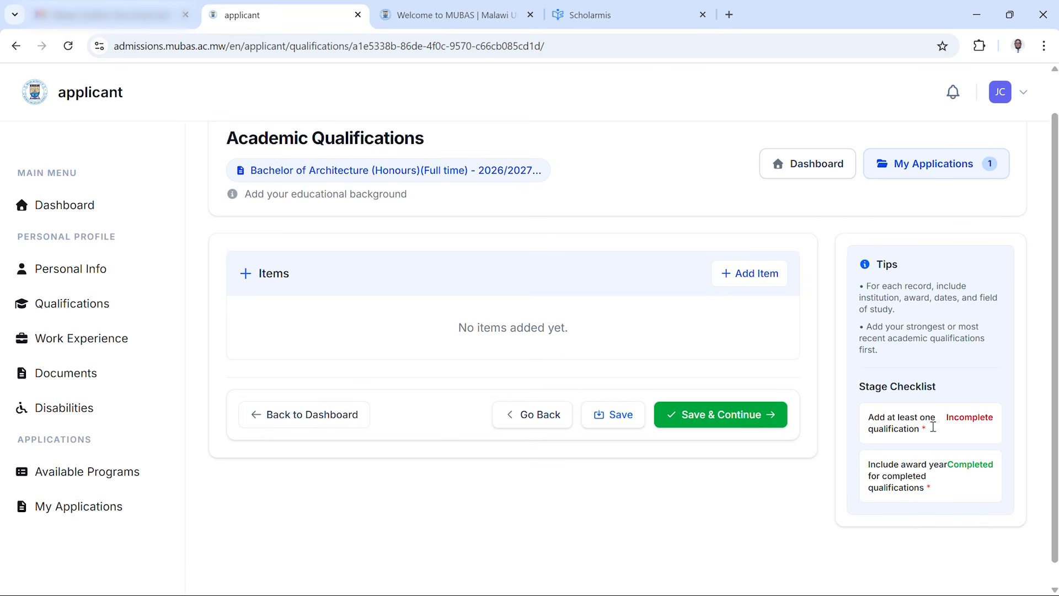
left_click(717, 272)
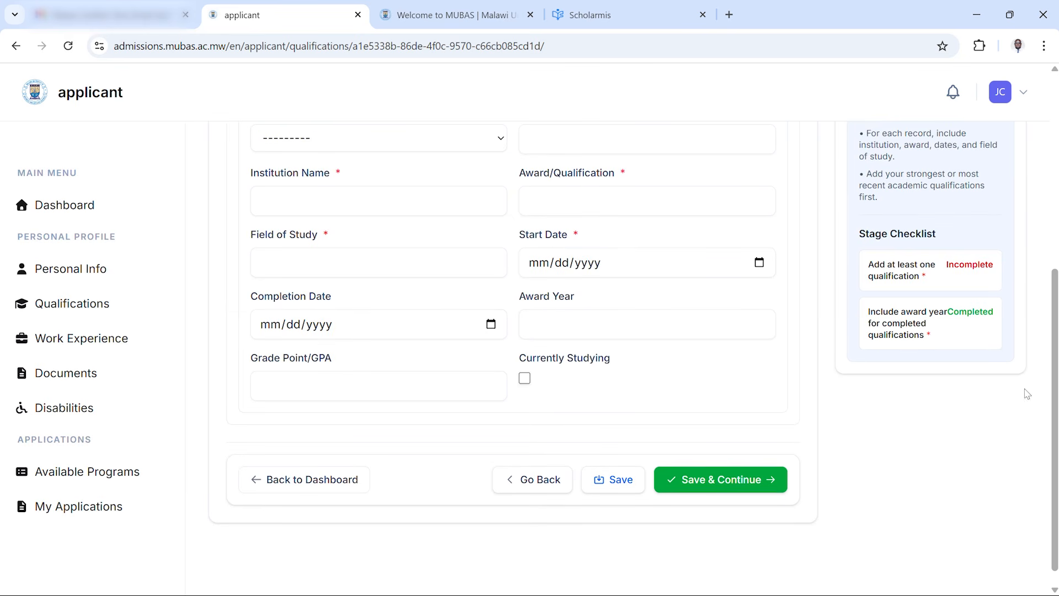
scroll(993, 316, "up", 2)
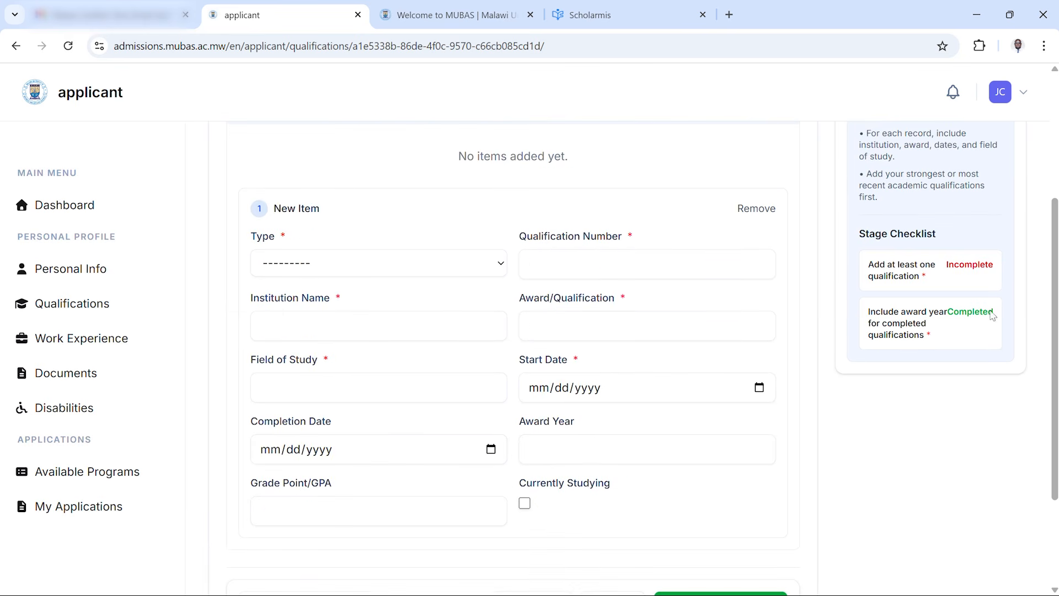
left_click(450, 265)
left_click(331, 328)
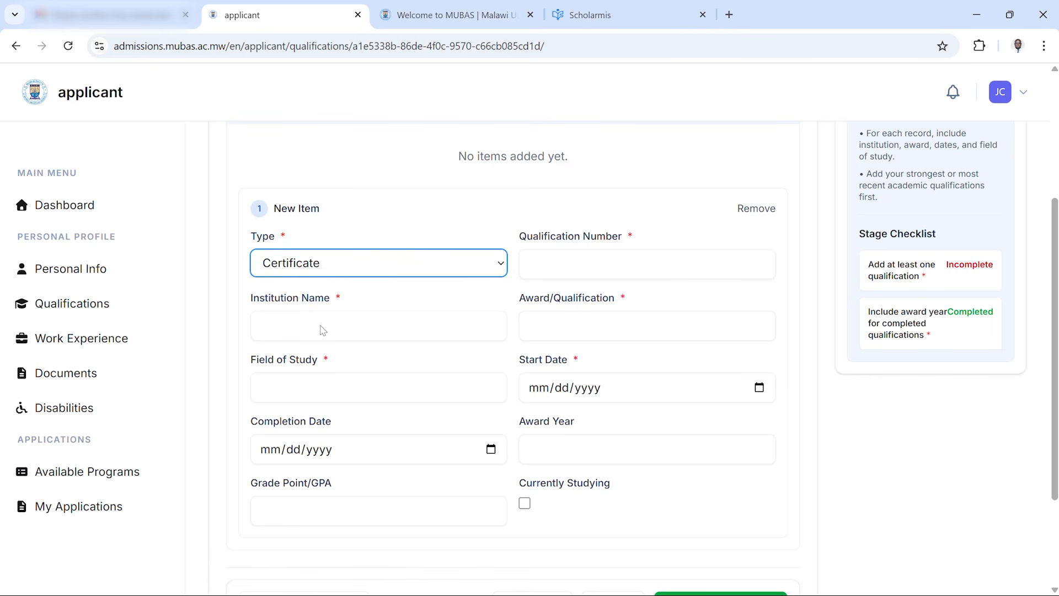
Enter the certificate's qualification number
left_click(576, 263)
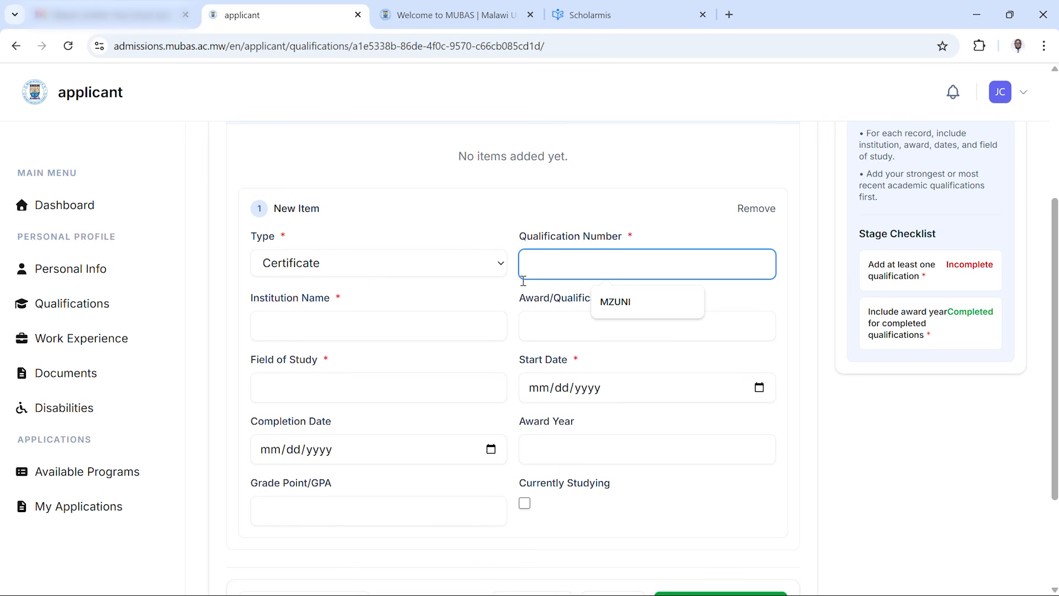
left_click(514, 211)
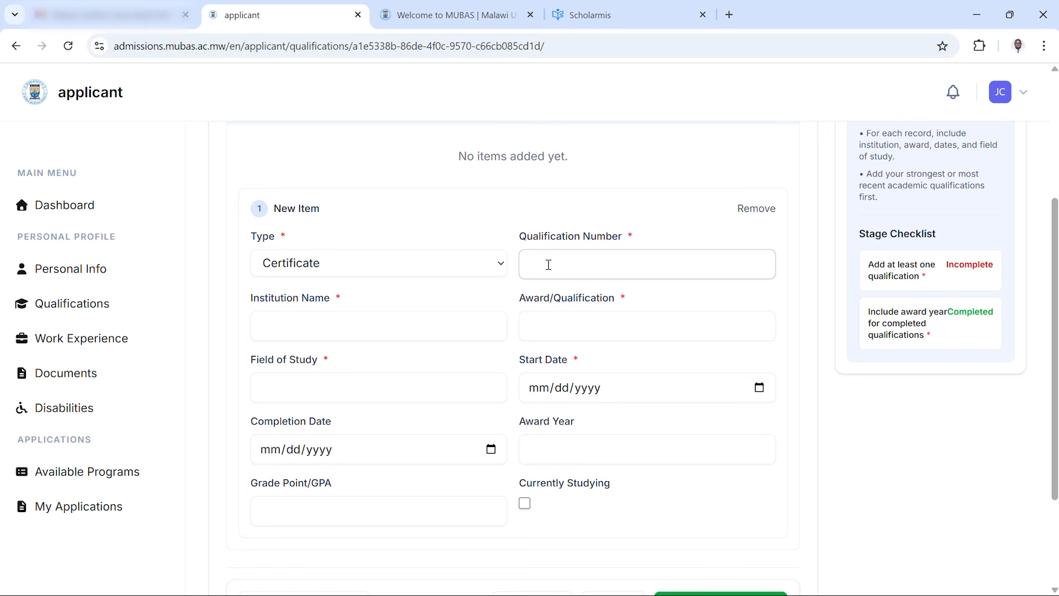
left_click(554, 266)
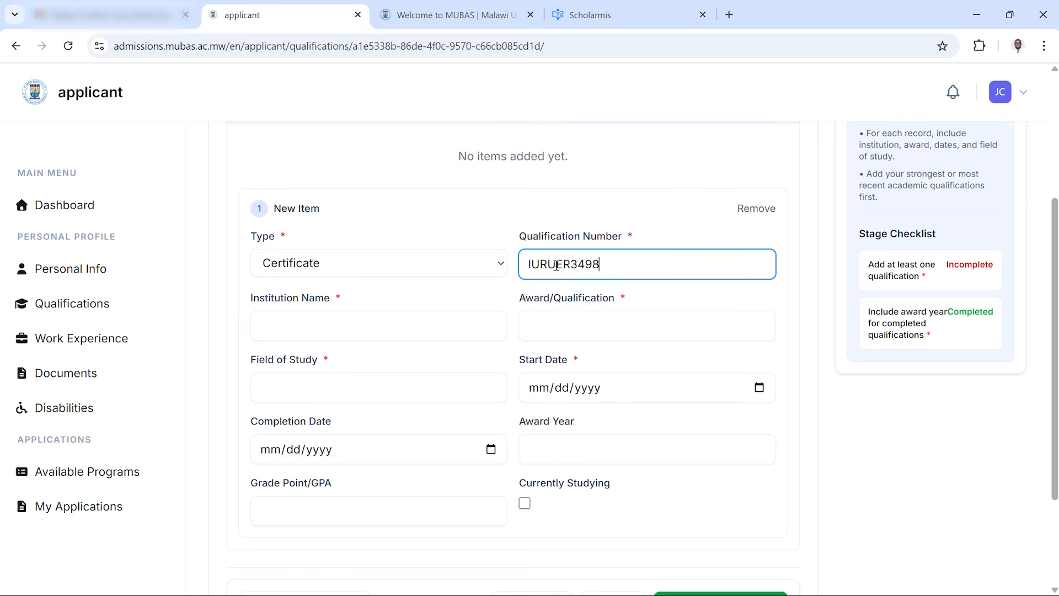
Set the qualification's institution name to St. John Bosco Secondary
left_click(339, 327)
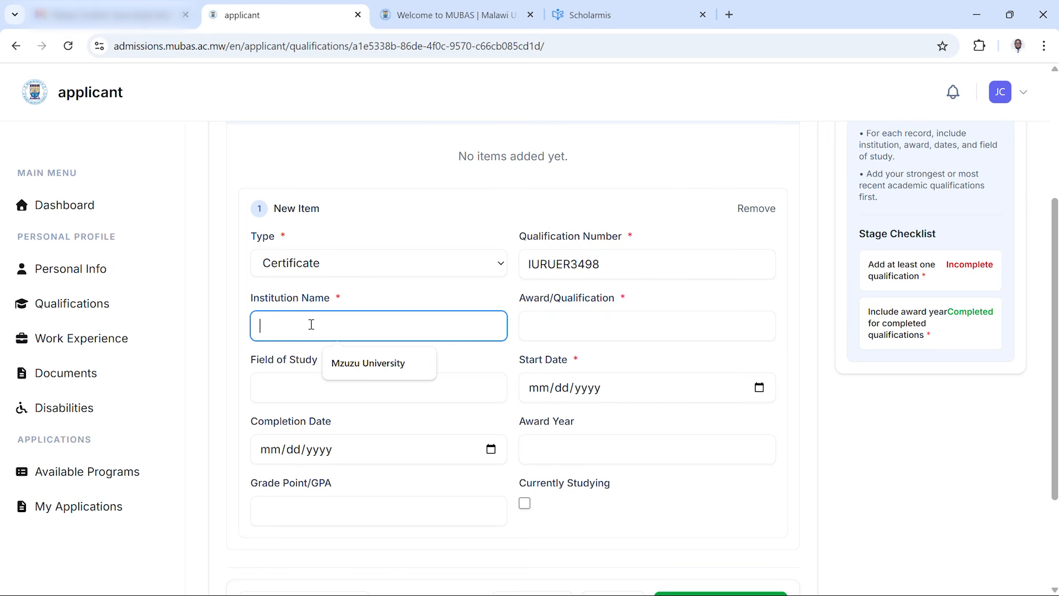
type("St")
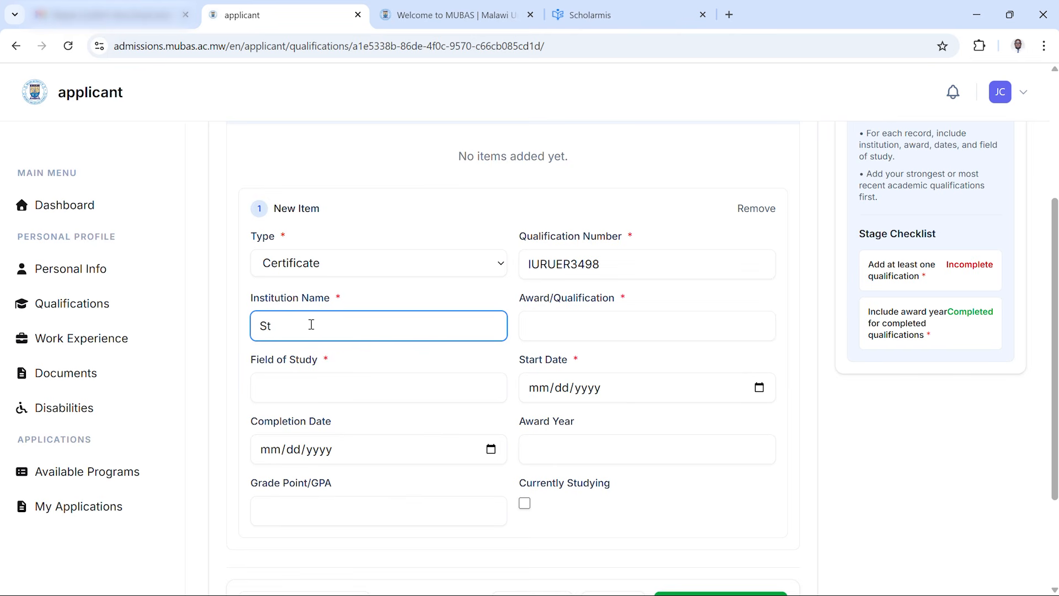
type(". John Bosco Secondary")
Set both the award/qualification and the field of study to MSCE
left_click(546, 325)
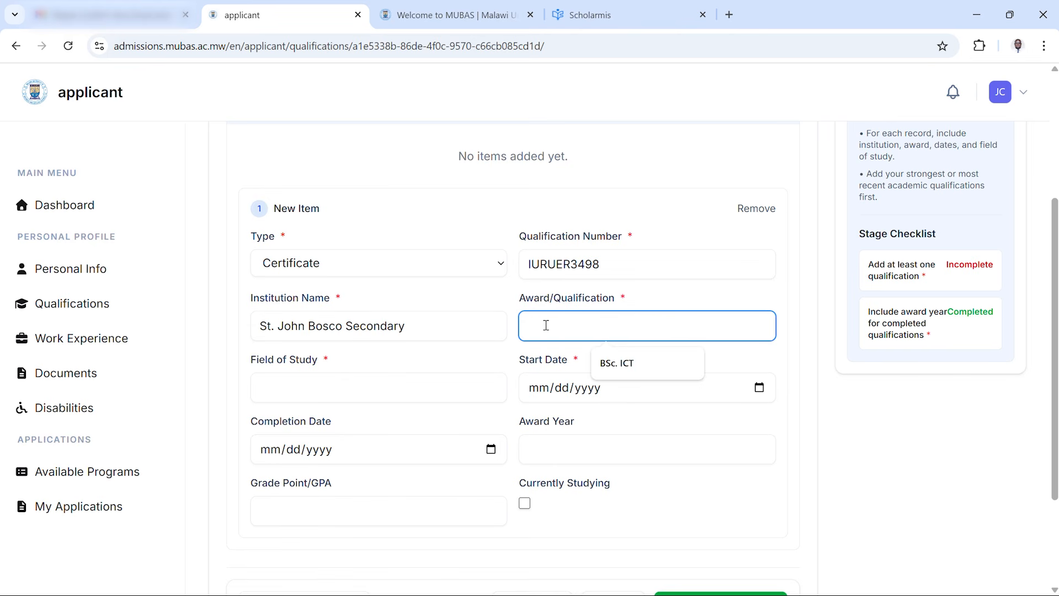
type("MSCE")
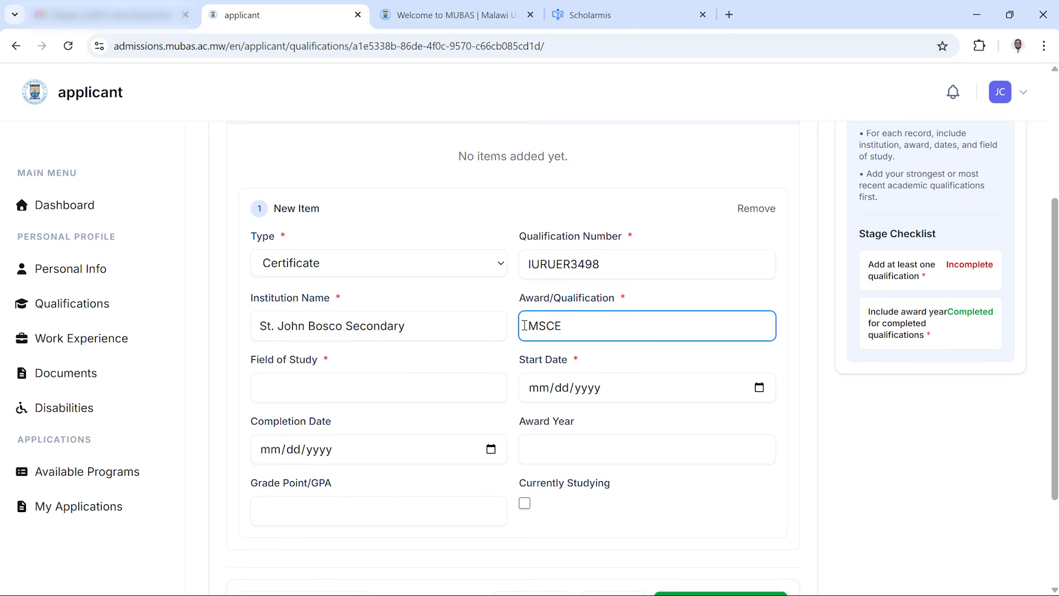
left_click(314, 385)
type("M")
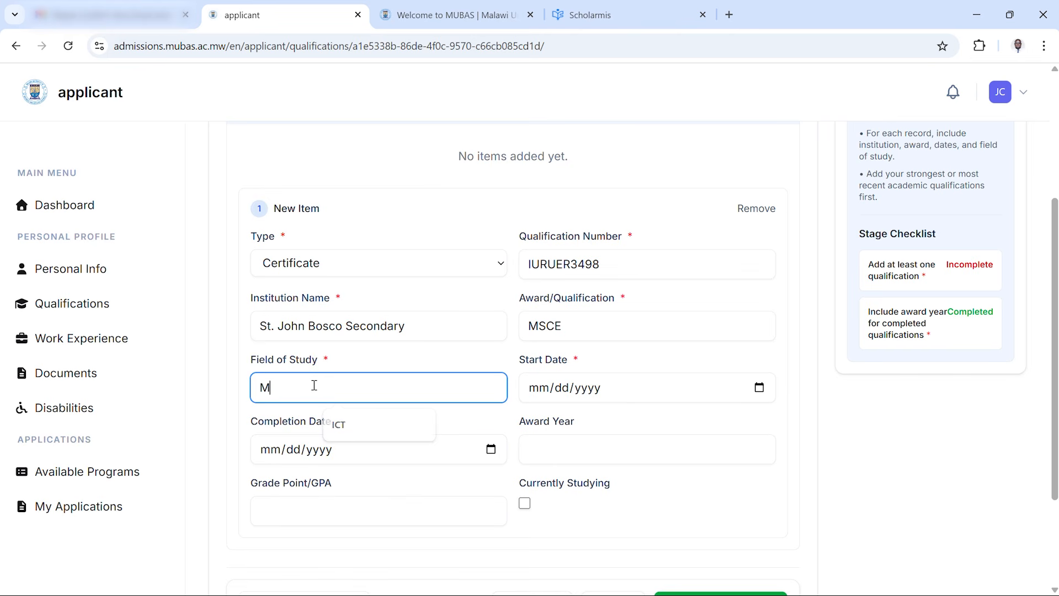
type("SCE")
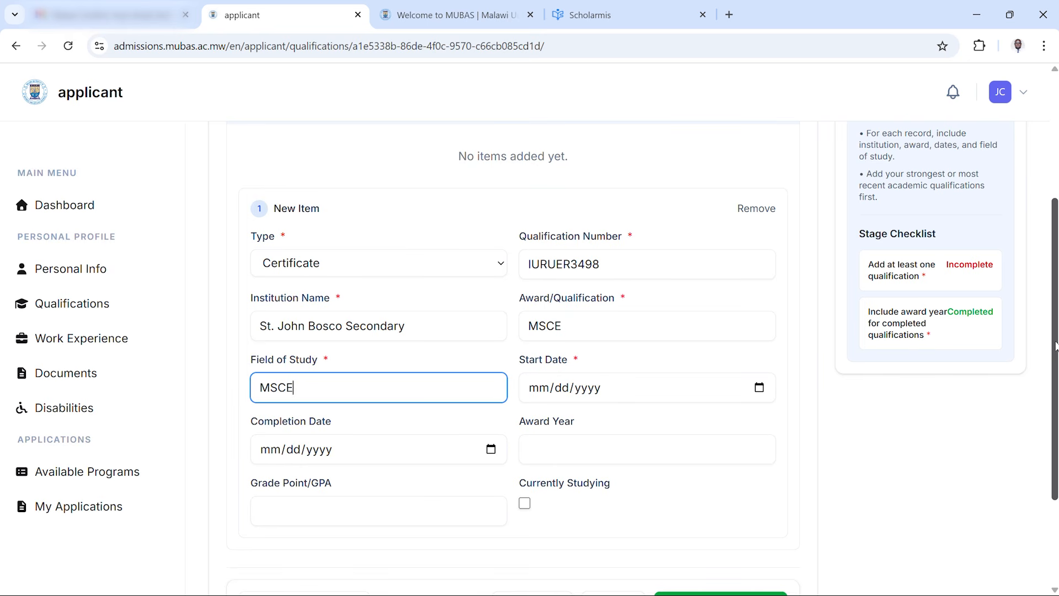
Set the qualification's start date to 01/01/2010
scroll(1055, 346, "down", 1)
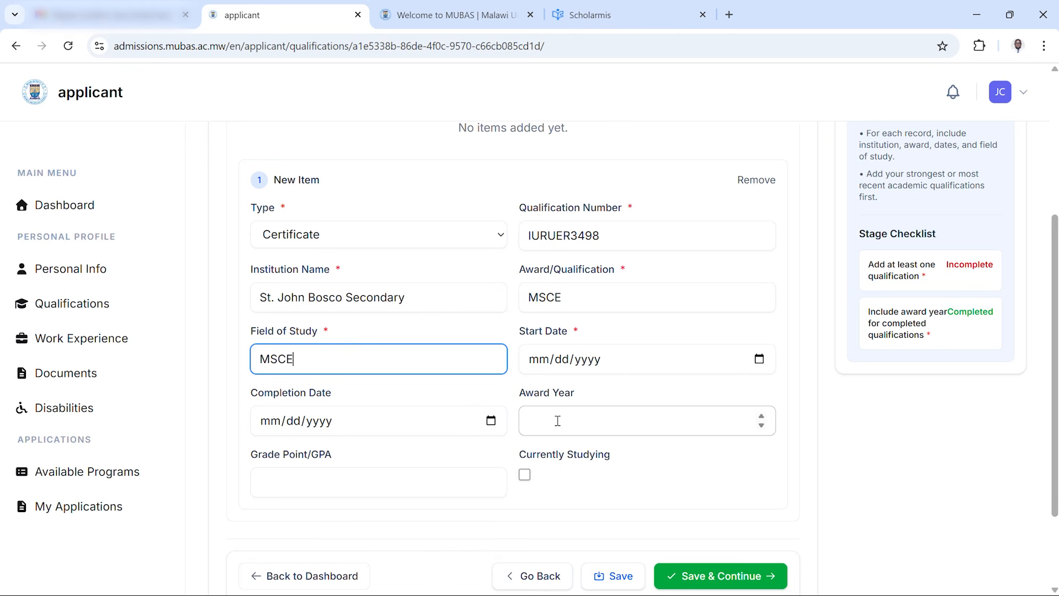
left_click(545, 364)
type("0")
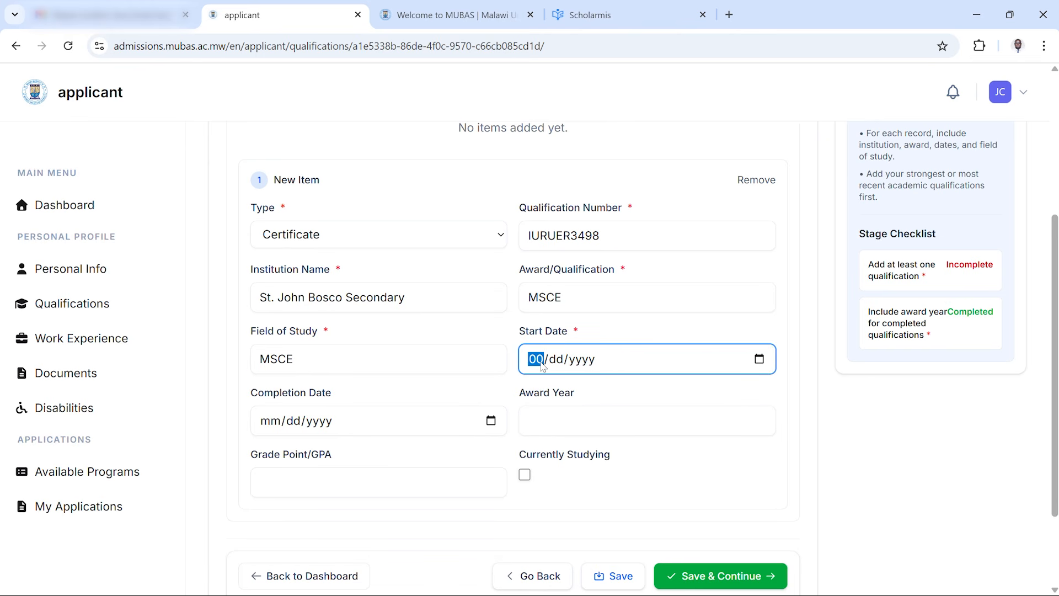
type("1/01/")
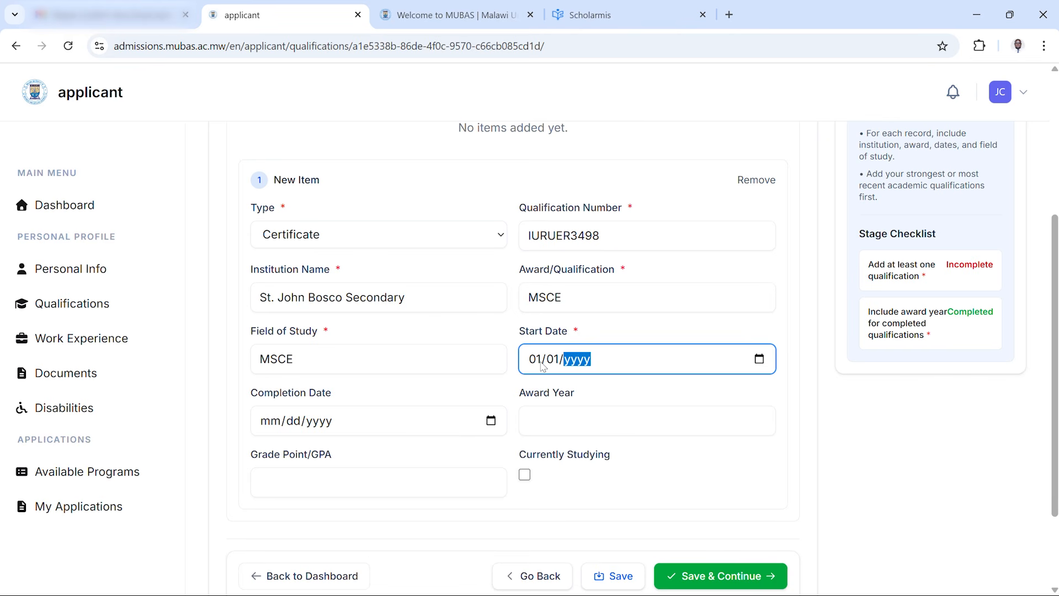
type("2010")
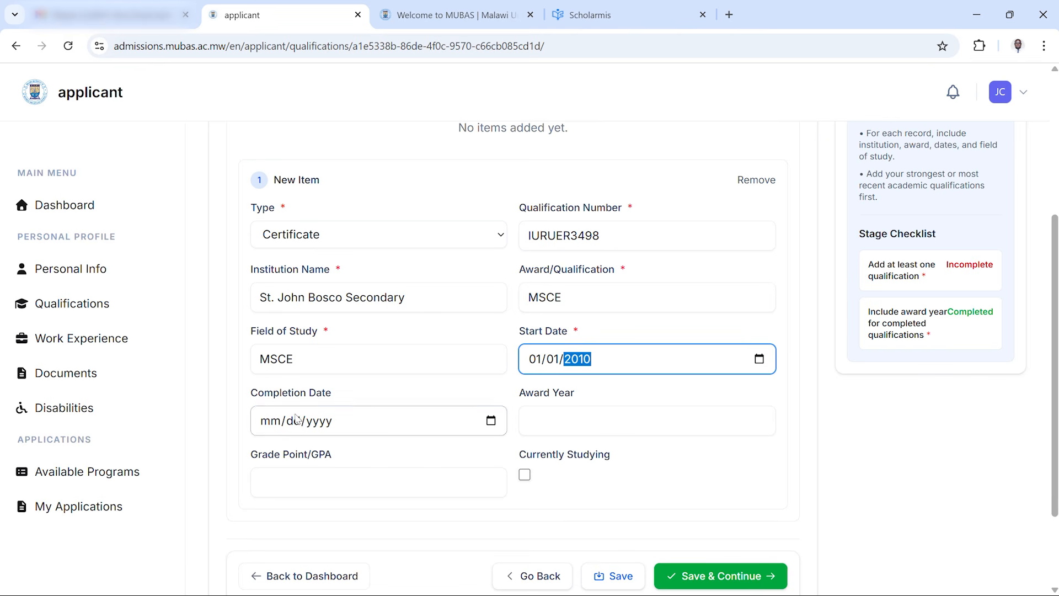
Set the completion date to 12/31/2013 and the award year to 2013
left_click(280, 427)
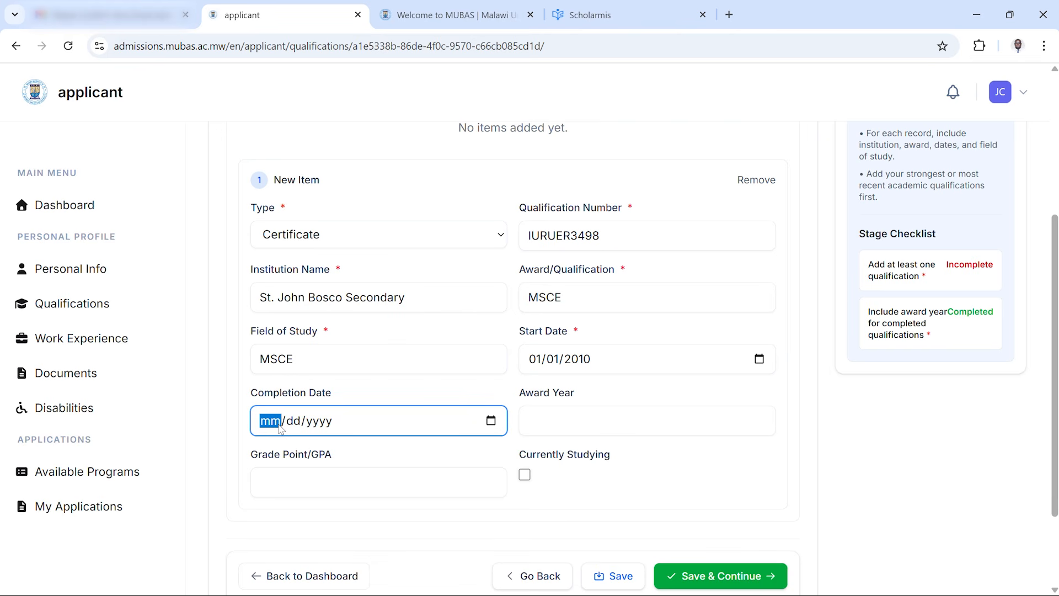
type("12/31/")
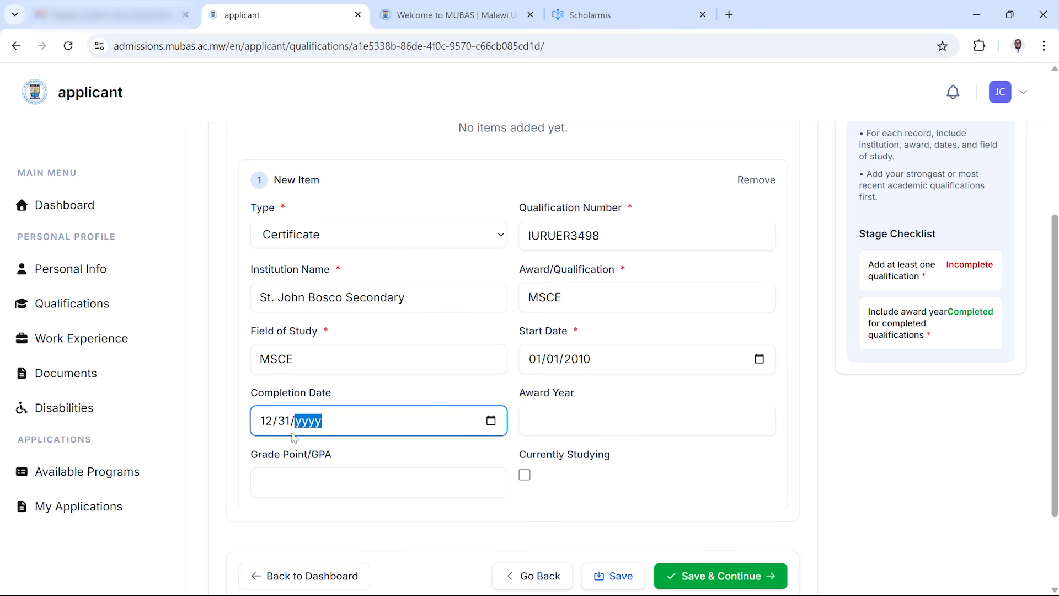
type("2013")
left_click(580, 430)
type("20")
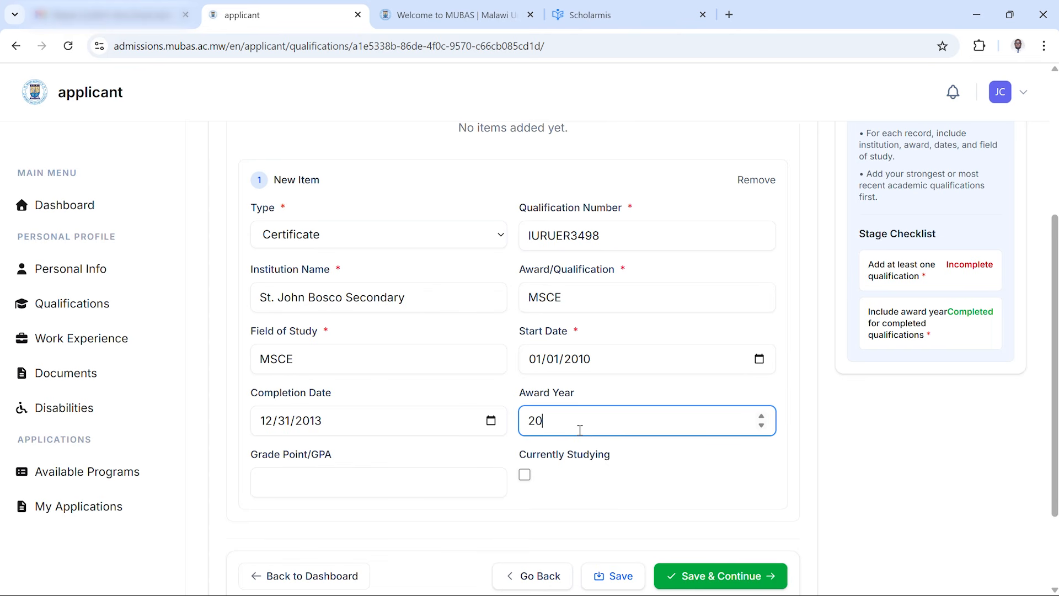
type("13")
Save the qualification and continue, then continue past the work experience page without adding any entries
left_click_drag(1055, 384, 1033, 419)
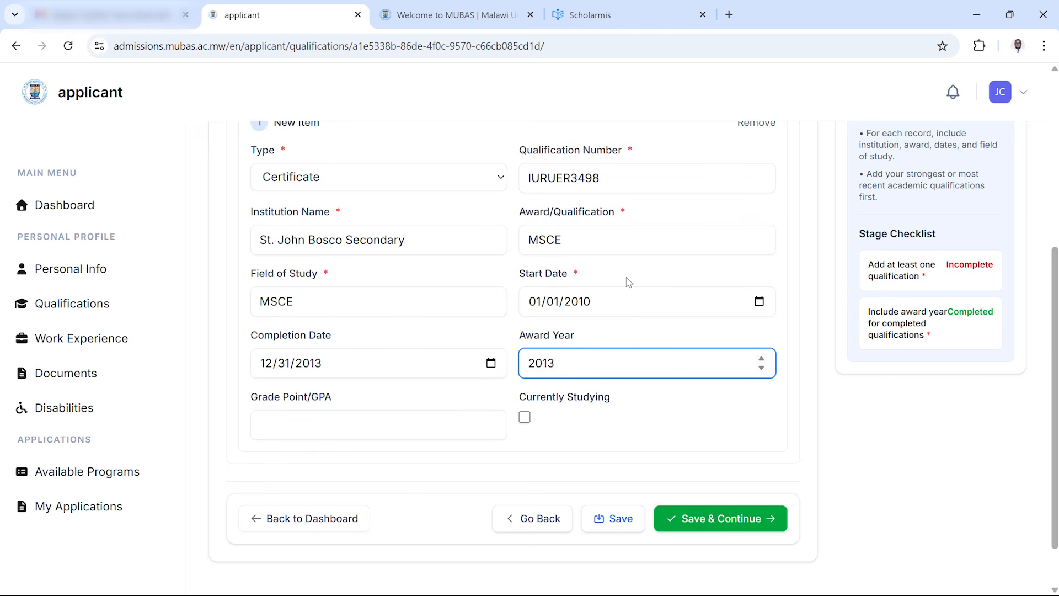
left_click(703, 526)
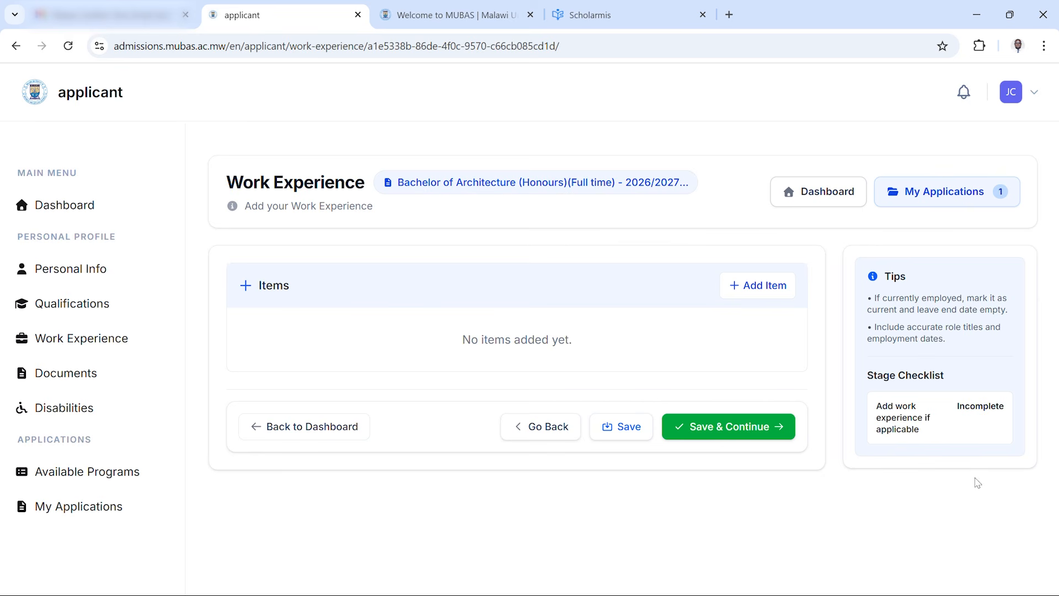
left_click(713, 432)
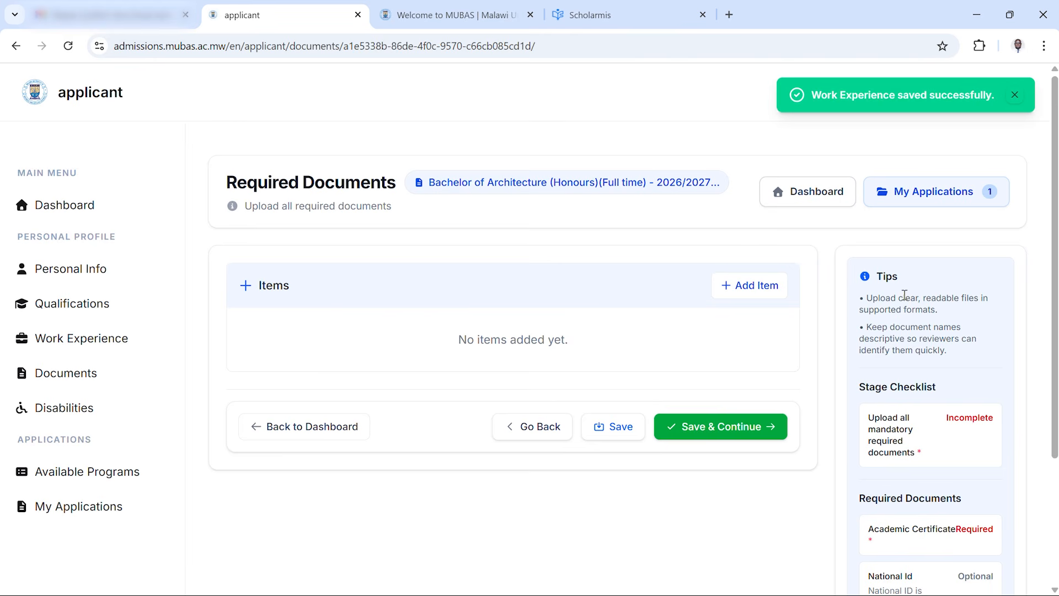
Add a required document item named MSCE with the document type Academic Certificate
left_click_drag(1054, 272, 1026, 333)
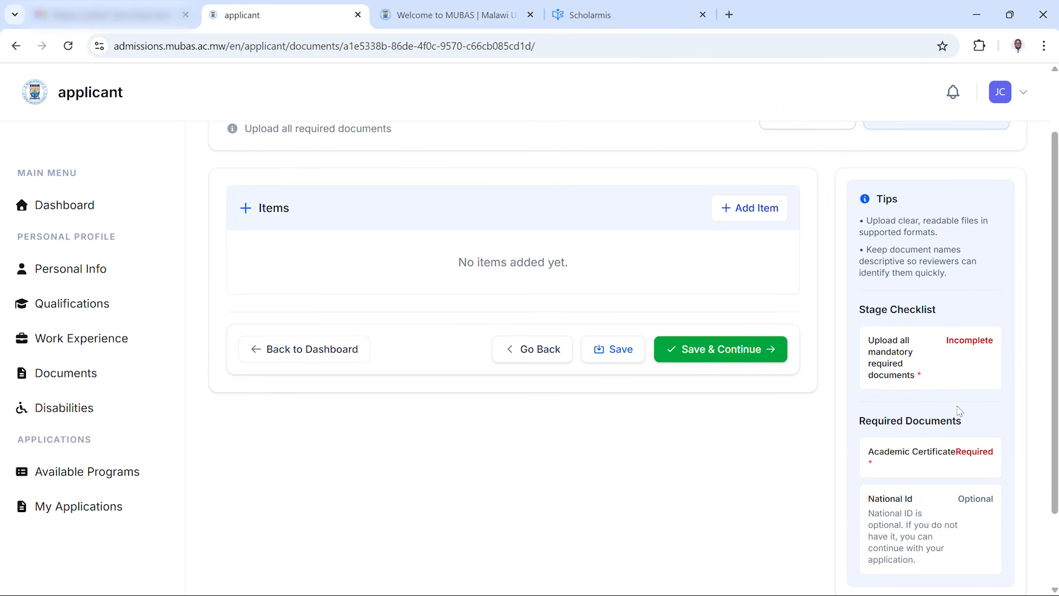
scroll(1051, 409, "down", 1)
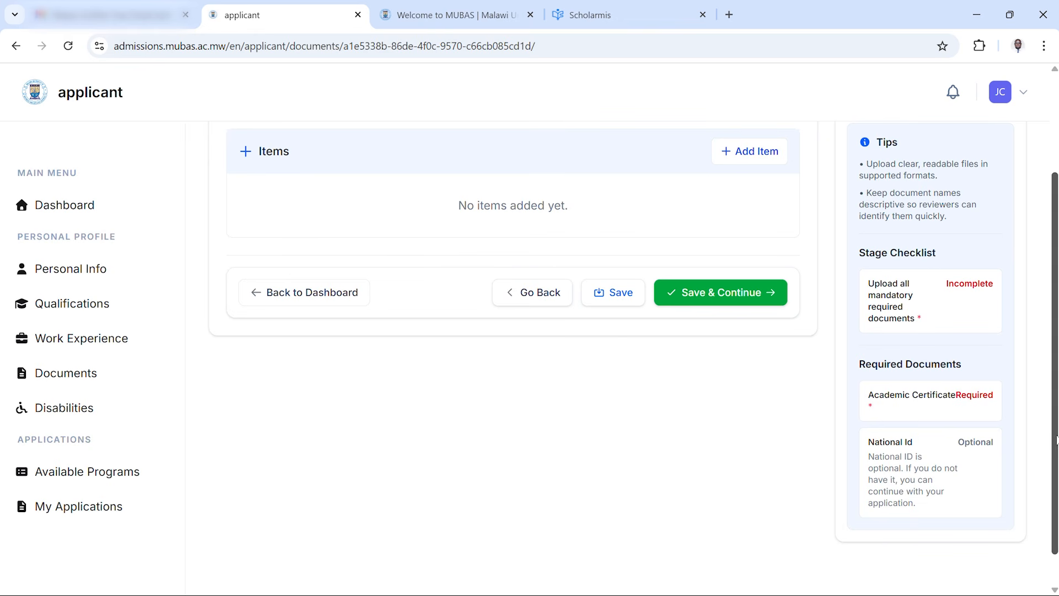
left_click_drag(1054, 428, 1047, 361)
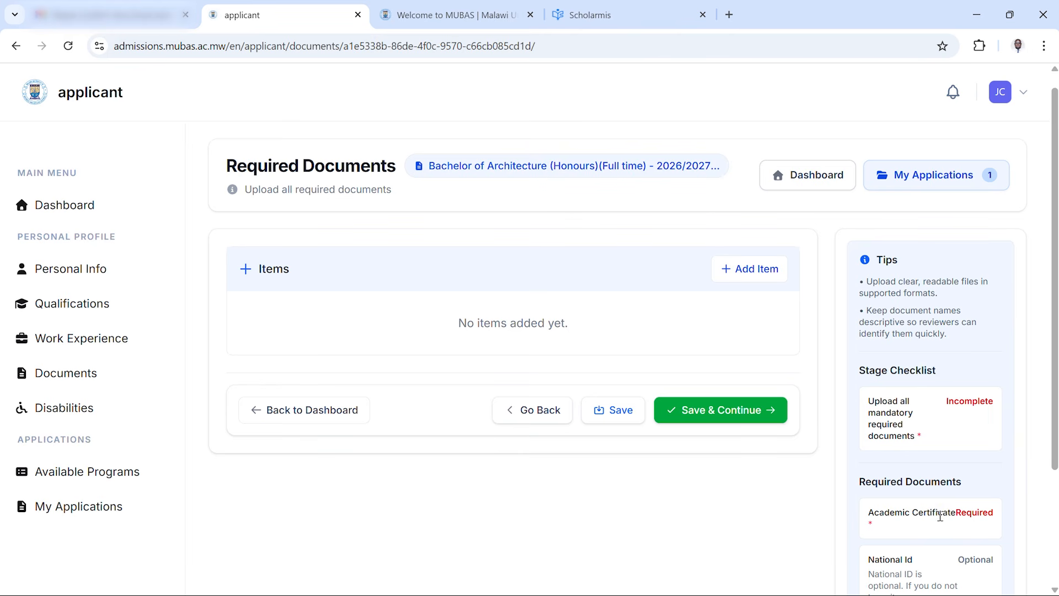
left_click(748, 270)
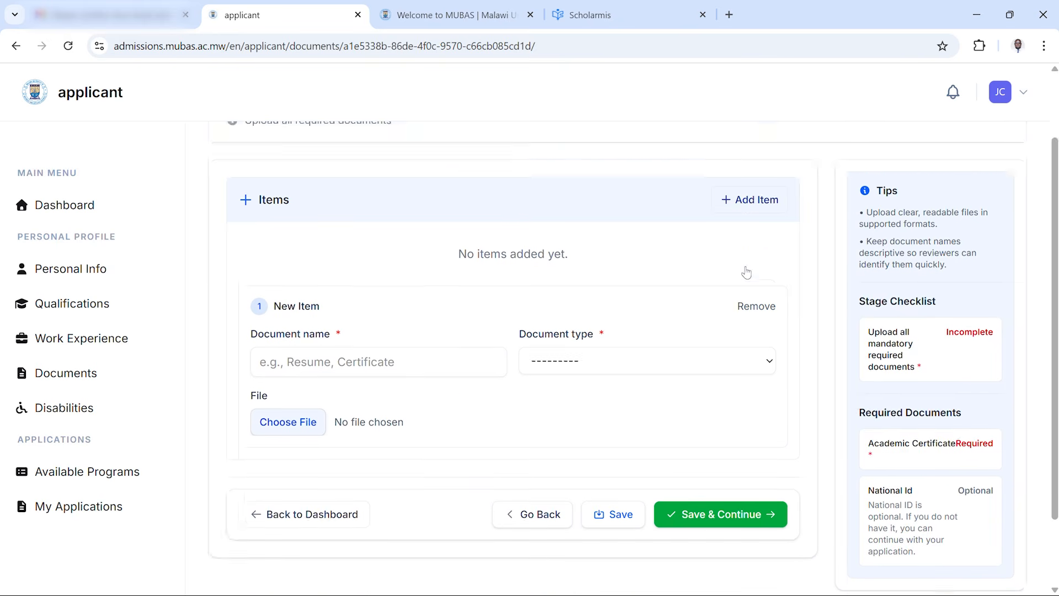
scroll(746, 273, "down", 2)
left_click(395, 273)
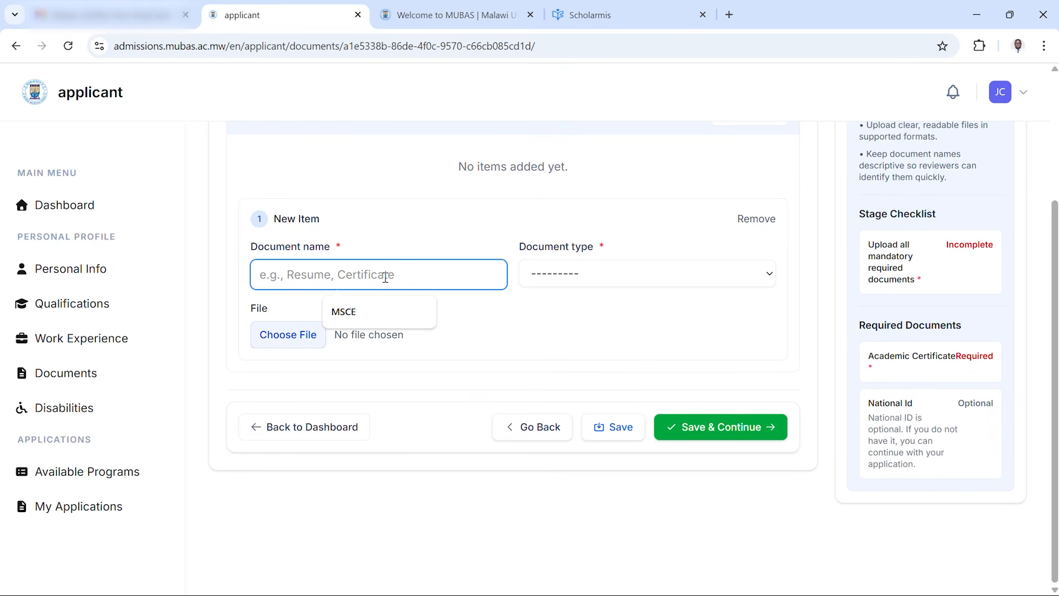
left_click(343, 312)
left_click(592, 275)
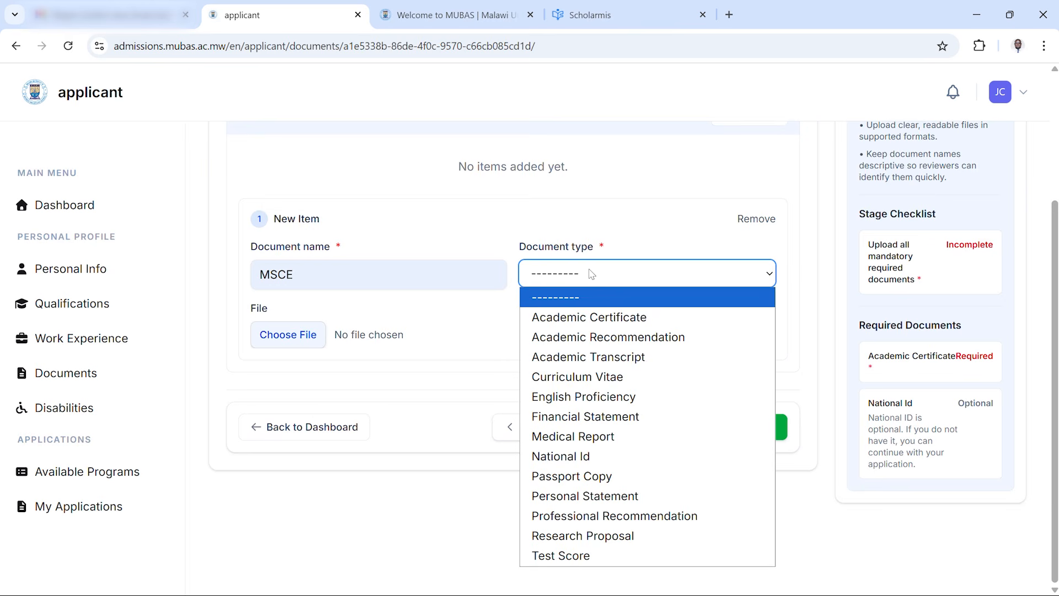
left_click(601, 320)
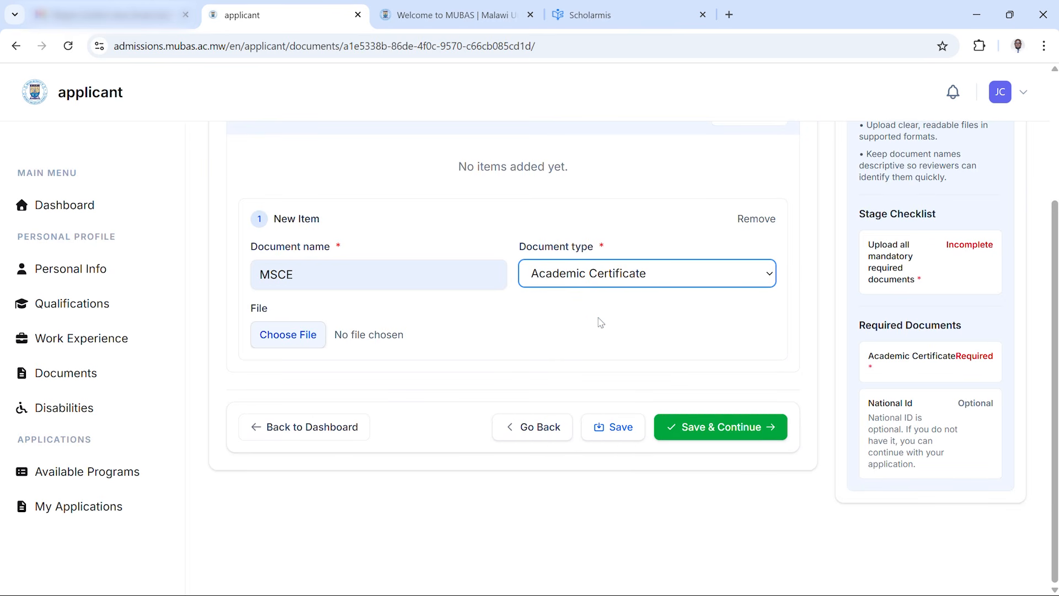
Attach MSCE.pdf from the Documents folder as the item's file
left_click(307, 344)
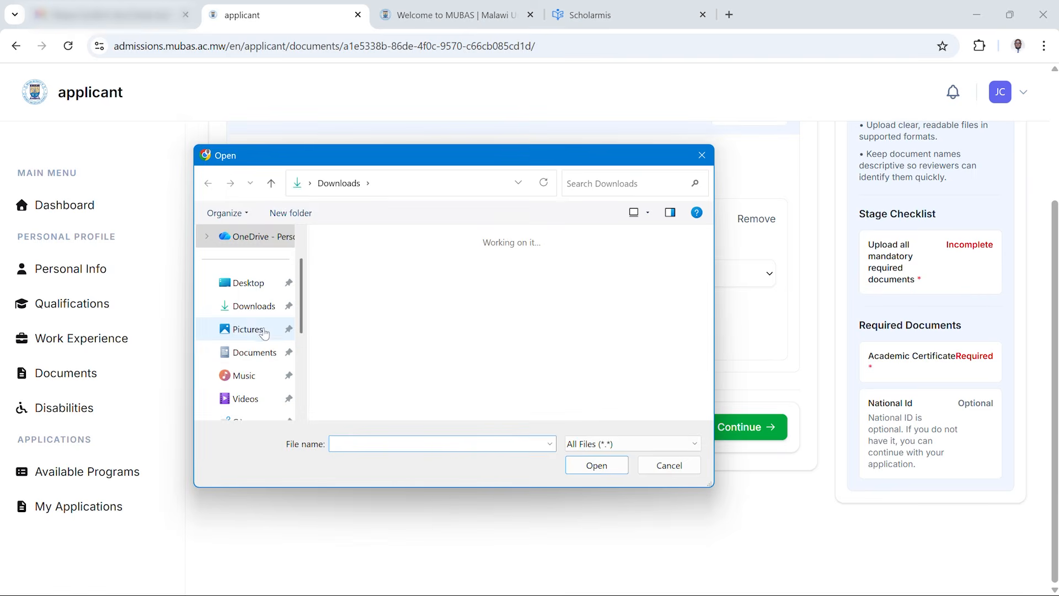
left_click(259, 353)
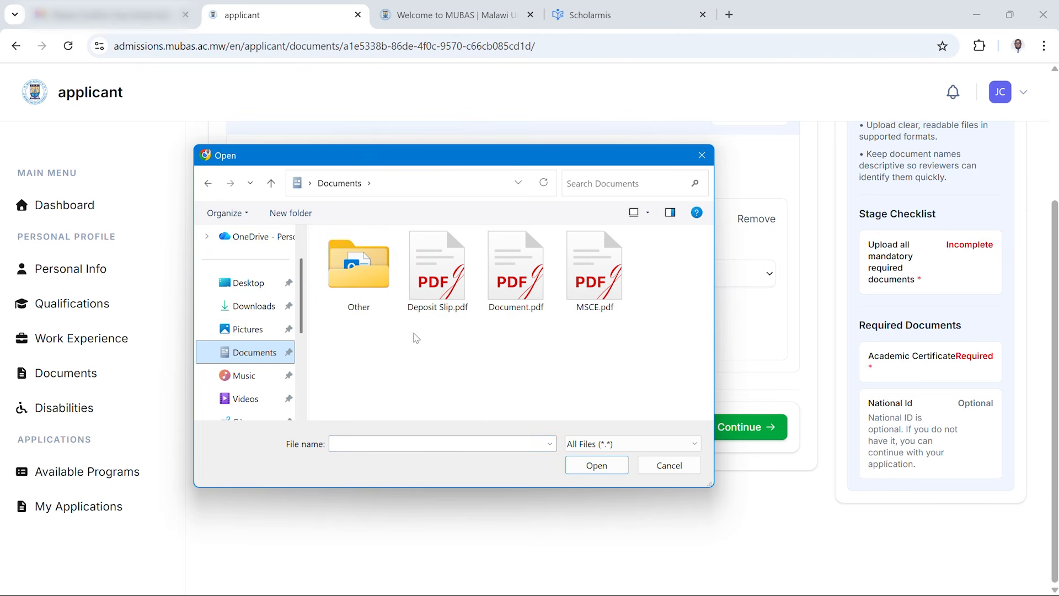
left_click(589, 309)
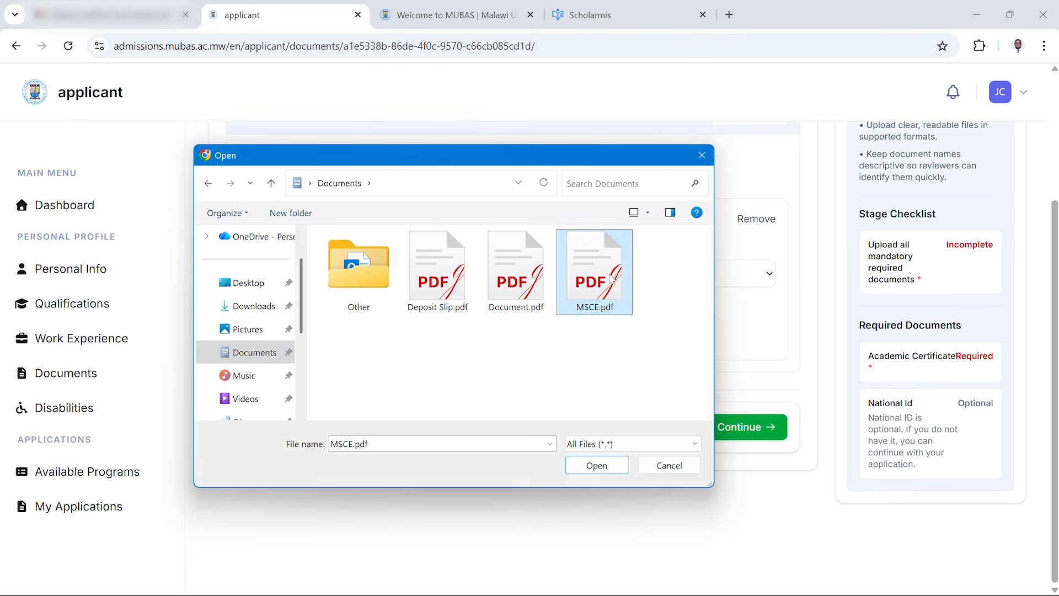
left_click(586, 470)
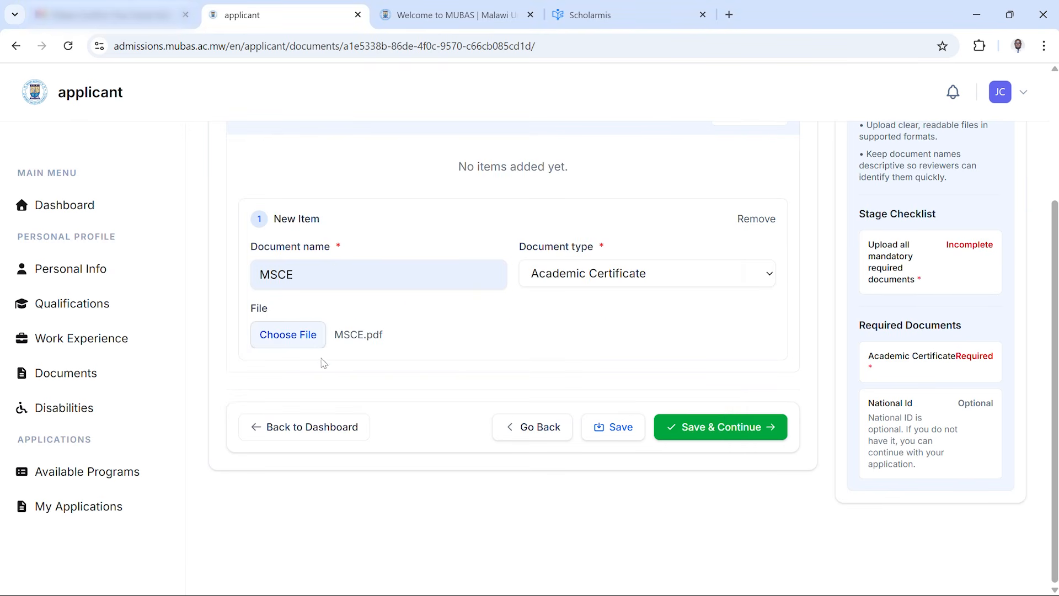
Save the documents and continue, then continue past the disabilities page without adding any entries
left_click(714, 430)
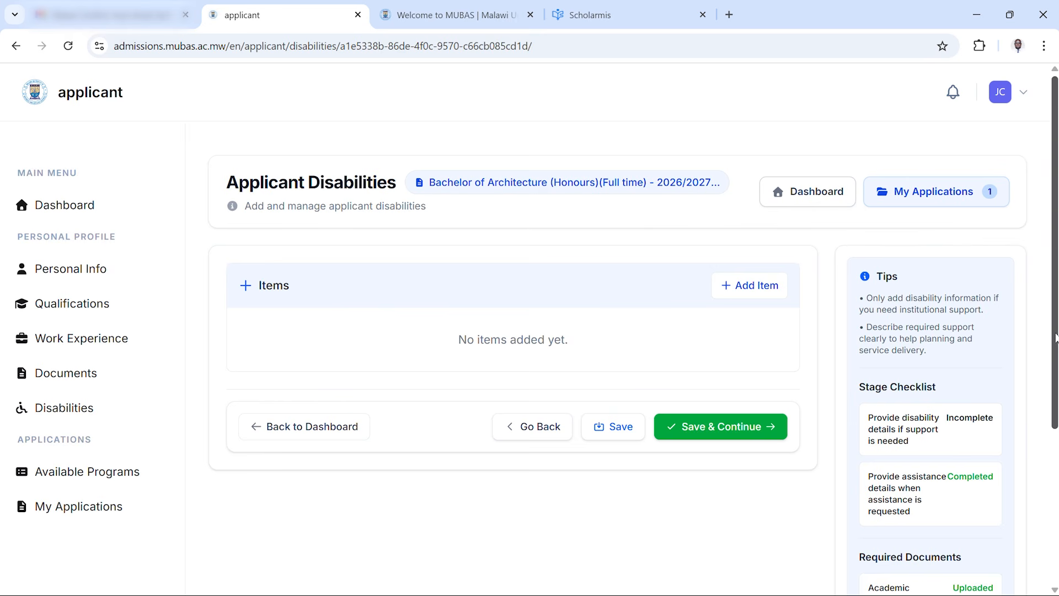
mouse_move(1057, 339)
left_mouse_down()
mouse_move(1056, 357)
mouse_move(1055, 330)
left_mouse_up()
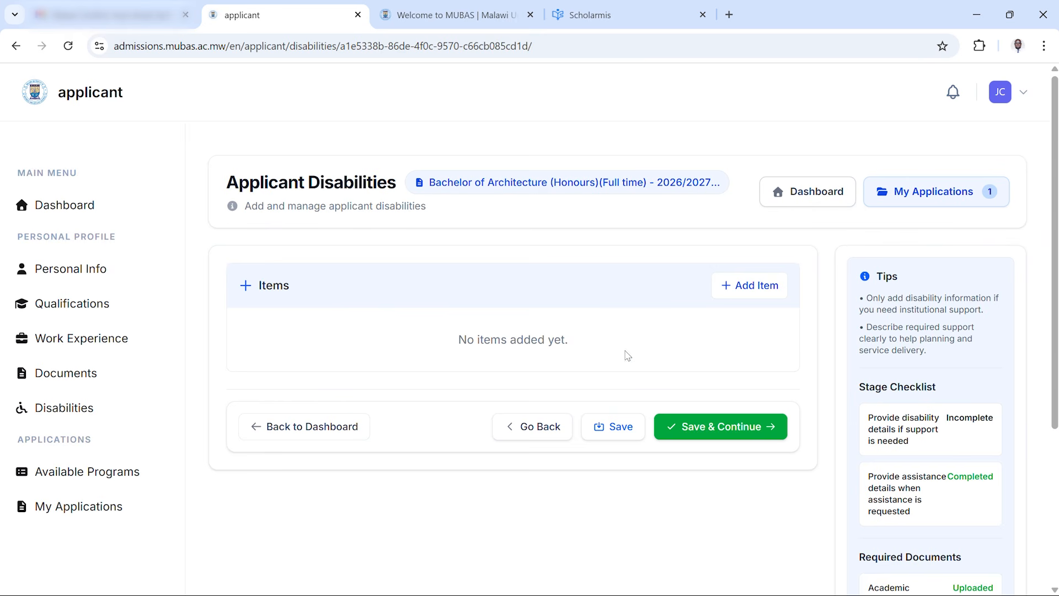
left_click(740, 434)
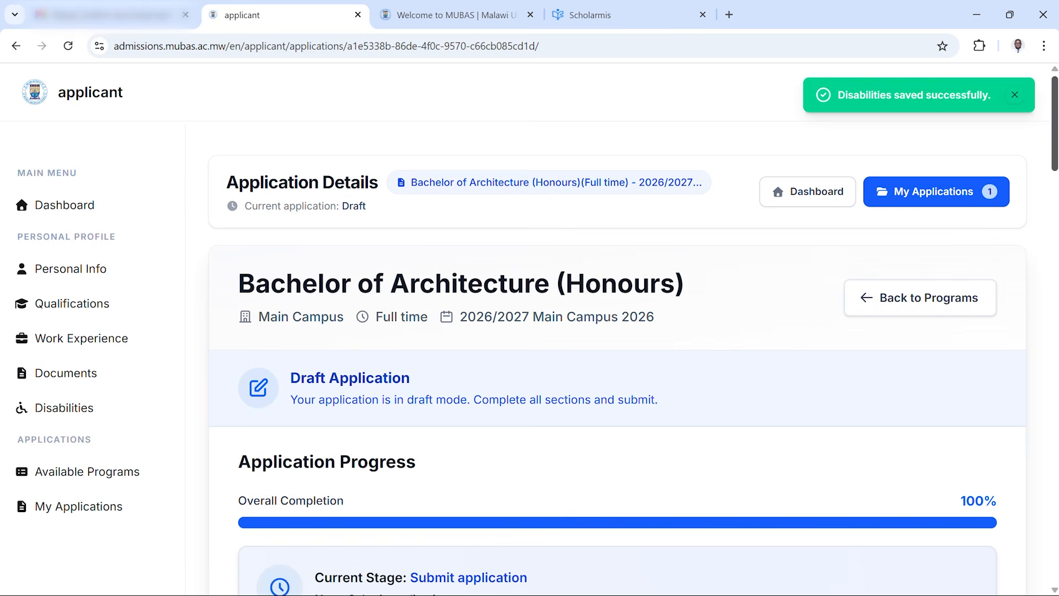
Open the application fee payment form from the application details page
left_click_drag(1056, 161, 1056, 173)
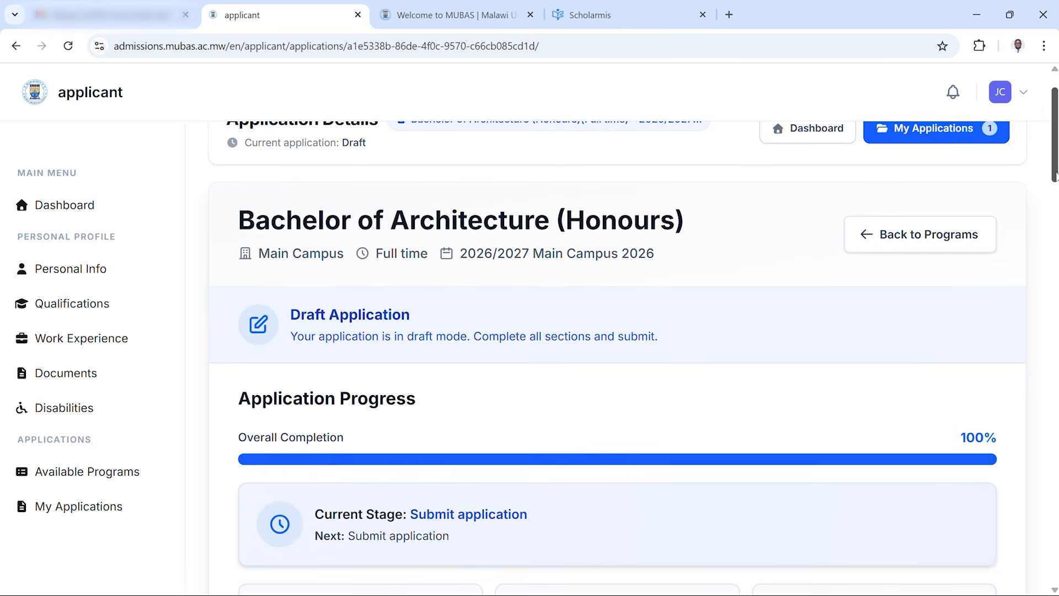
scroll(845, 320, "down", 2)
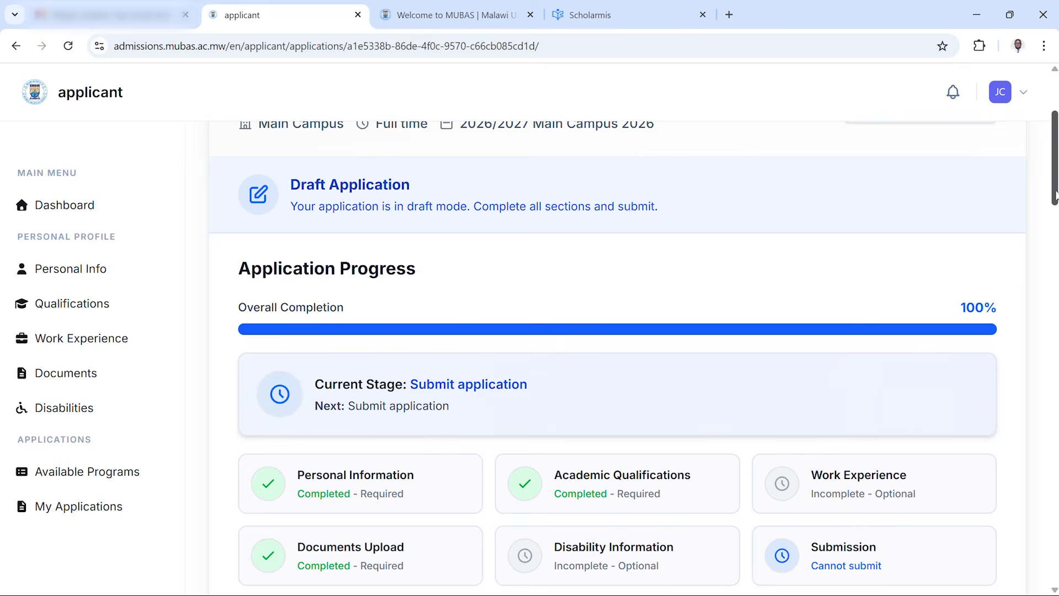
left_click_drag(1055, 194, 1011, 412)
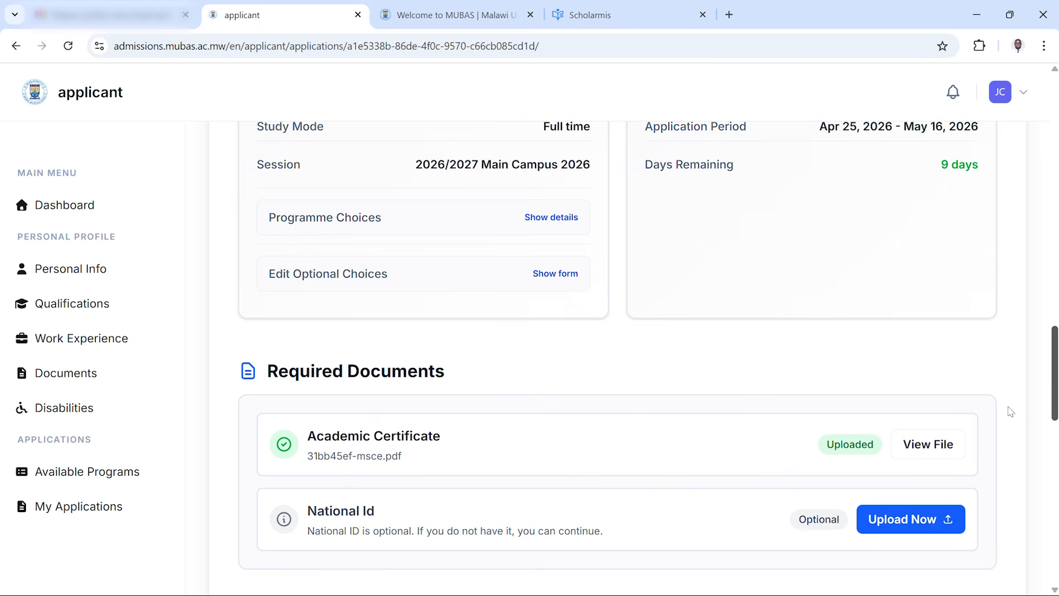
left_click_drag(1011, 412, 954, 544)
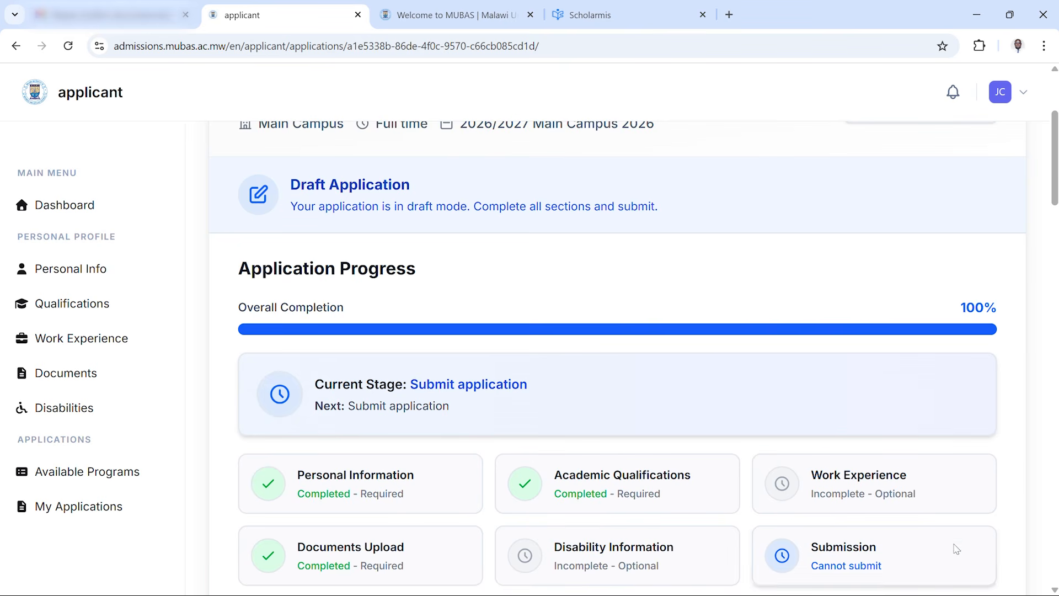
left_click_drag(1055, 199, 1020, 587)
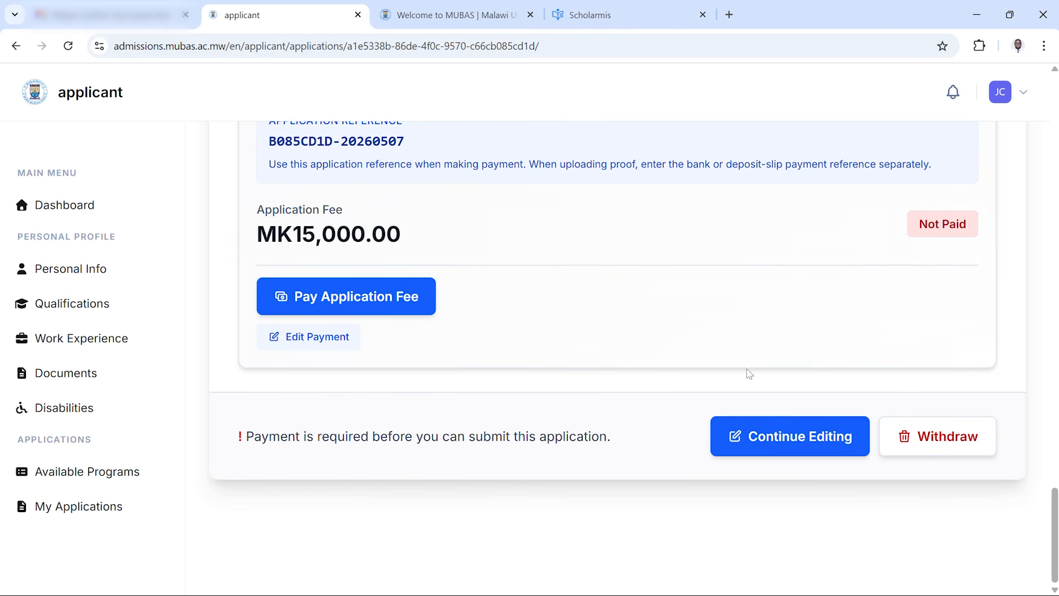
left_click_drag(1055, 514, 1052, 489)
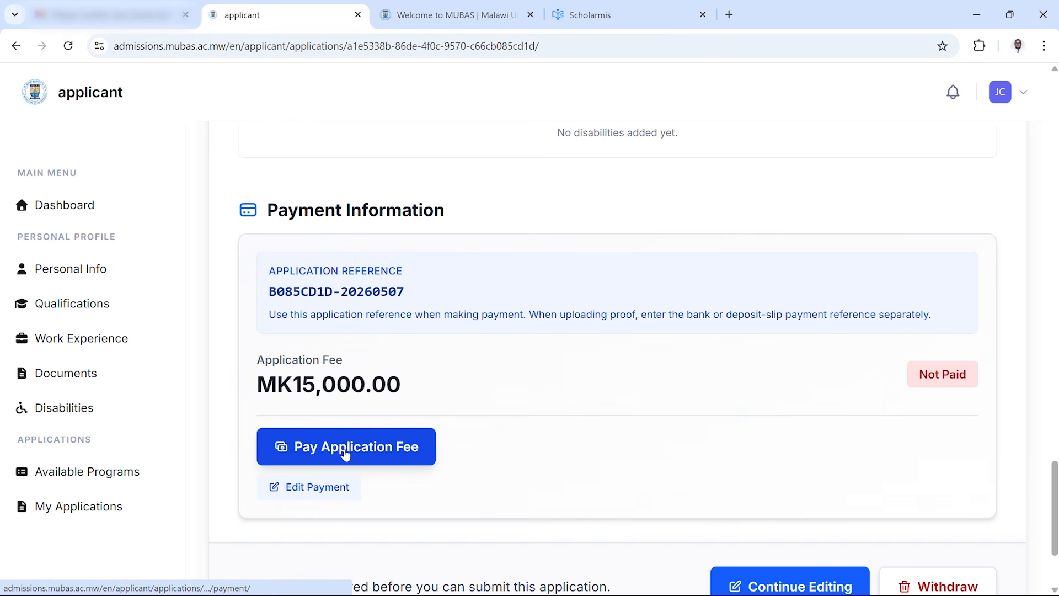
left_click(370, 452)
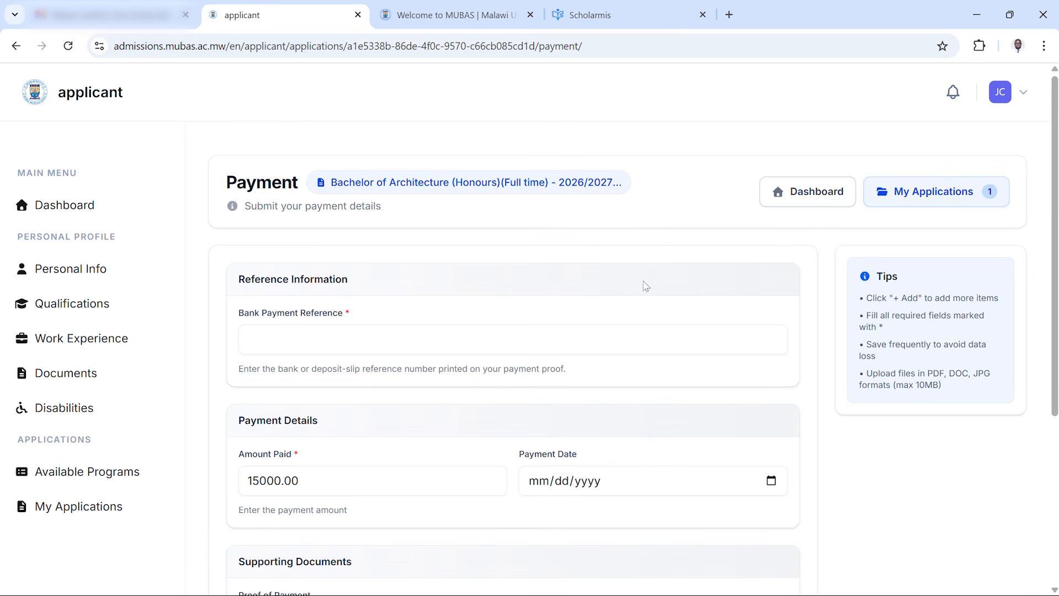
Fill in the bank payment reference from the deposit slip
left_click_drag(1054, 210, 1028, 269)
left_click(469, 225)
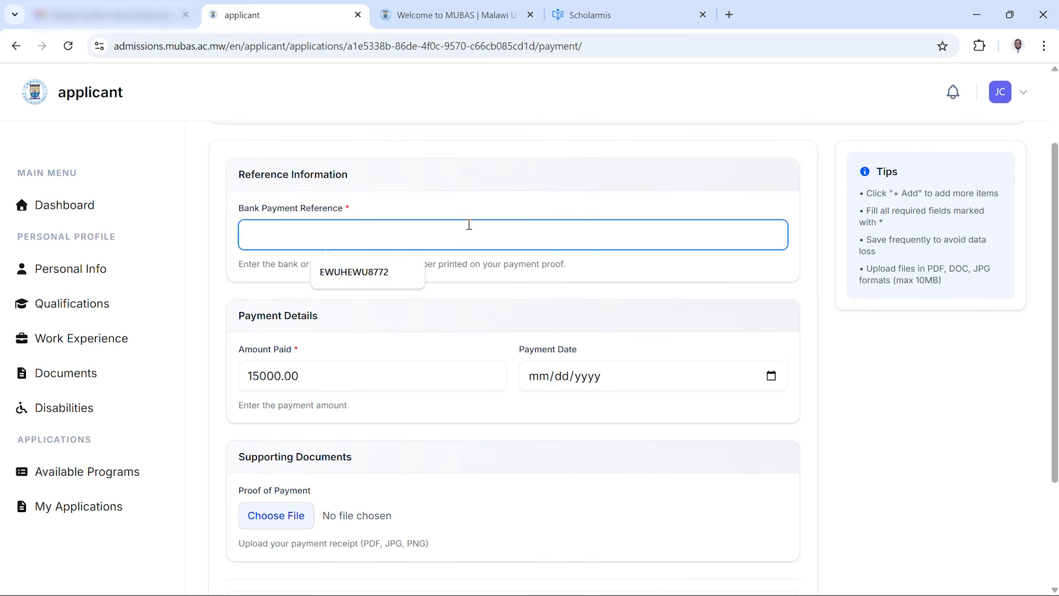
left_click(377, 271)
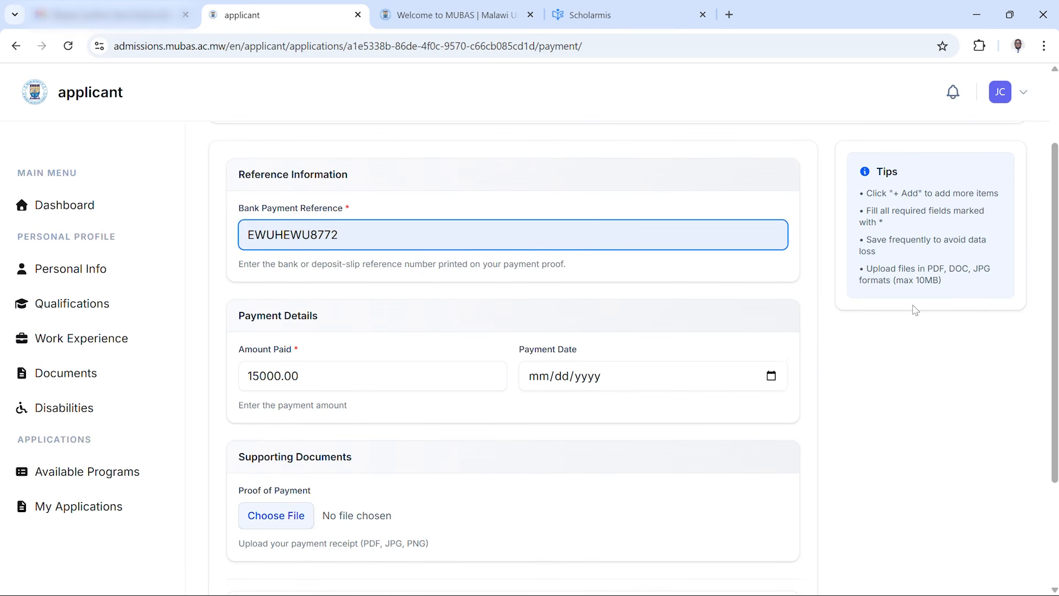
Set the payment date to 05/05/2026
scroll(1055, 299, "down", 2)
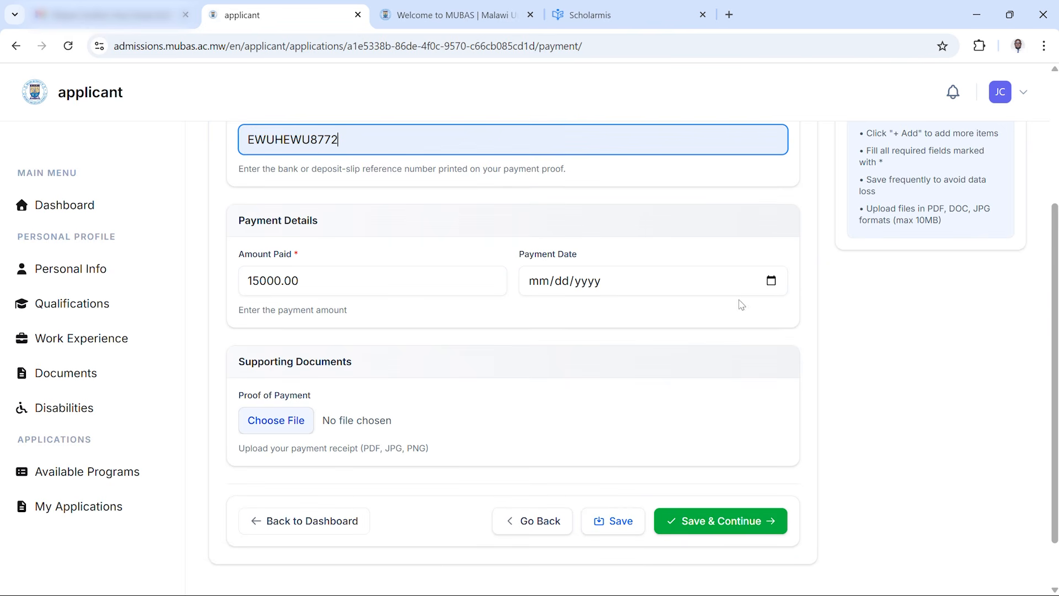
left_click(544, 282)
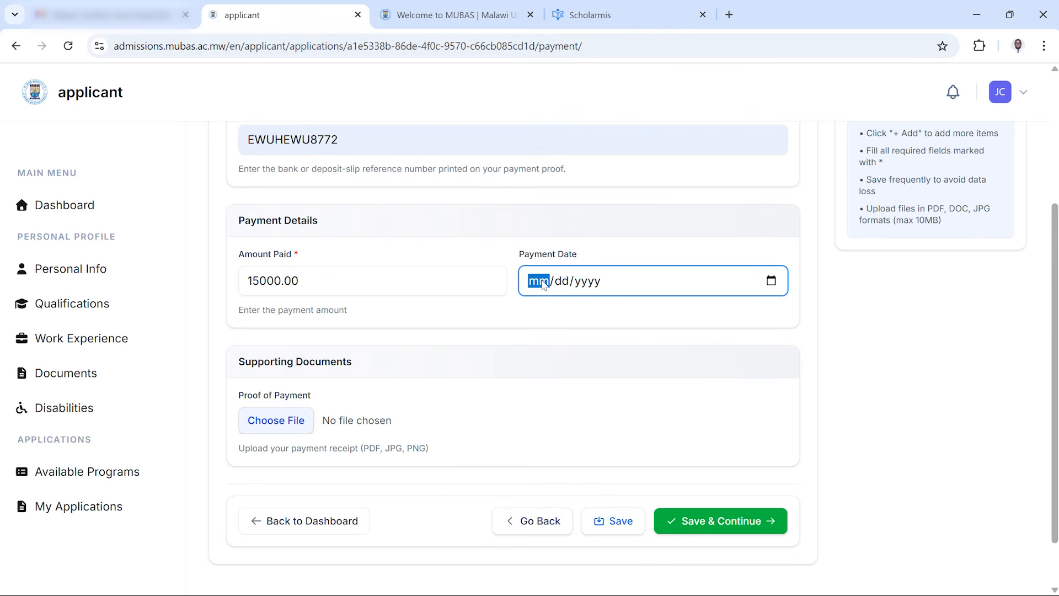
type("05/")
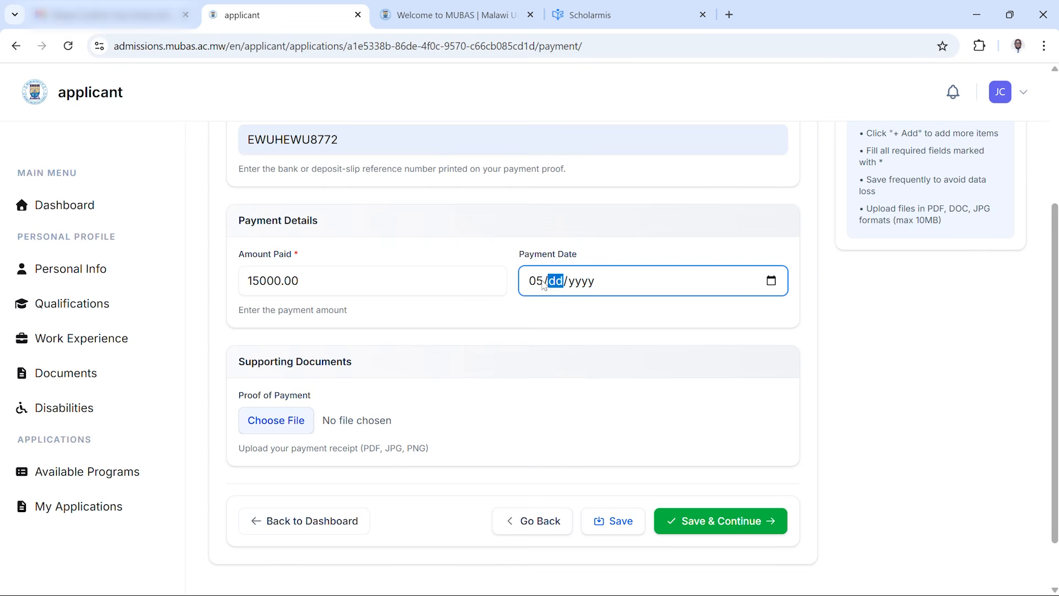
type("05/2026")
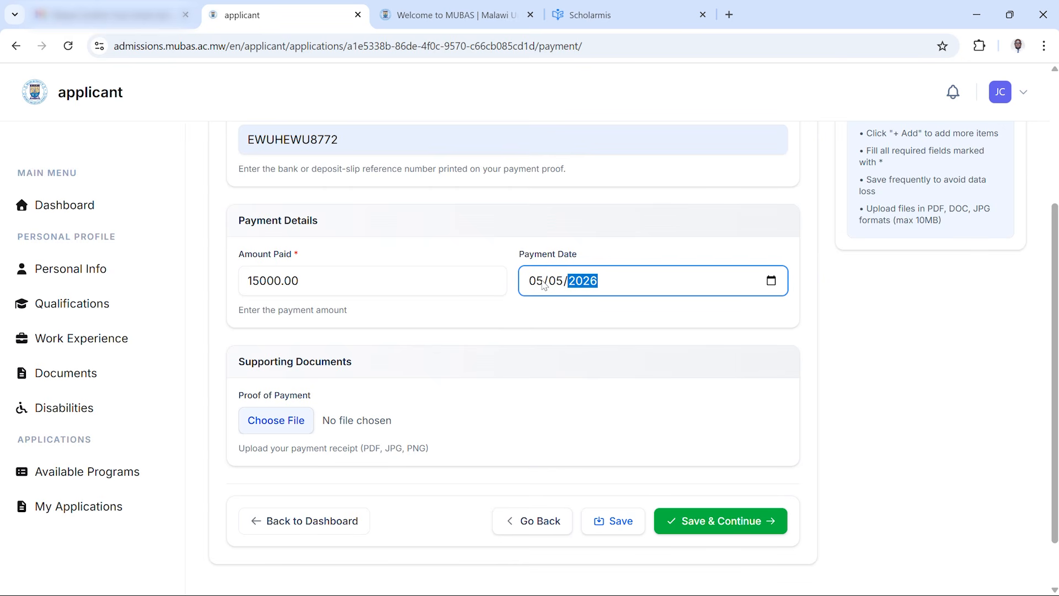
left_click(761, 336)
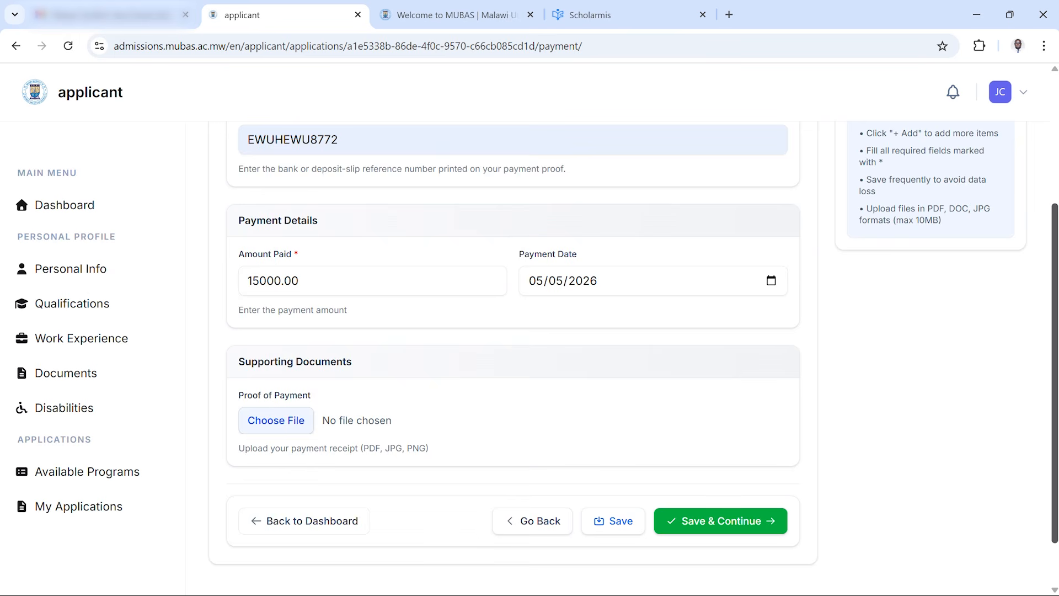
Attach Deposit Slip.pdf from Documents as proof of payment and save the payment details
scroll(770, 381, "down", 1)
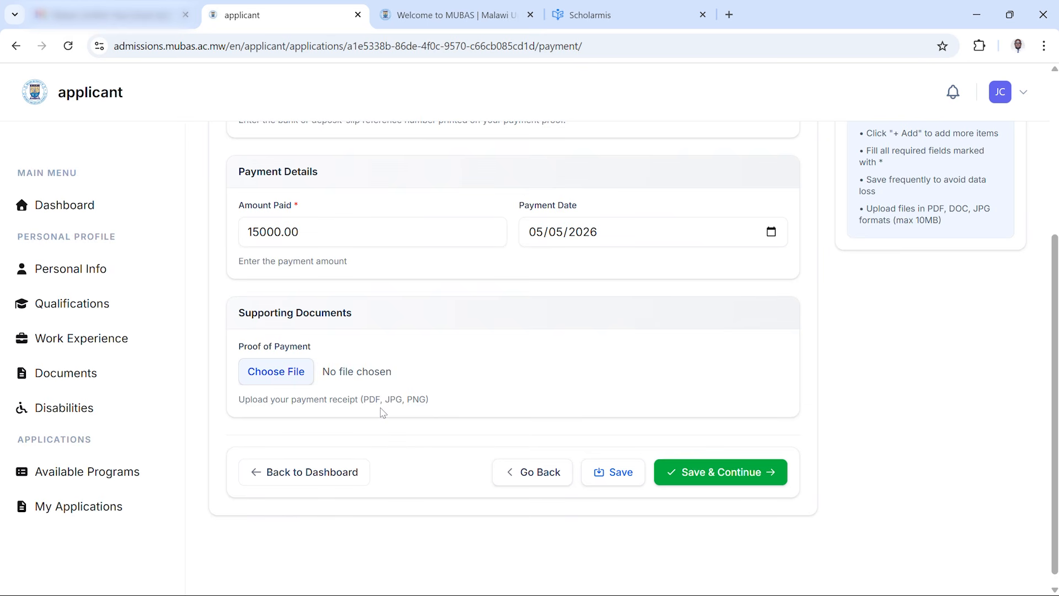
left_click(291, 379)
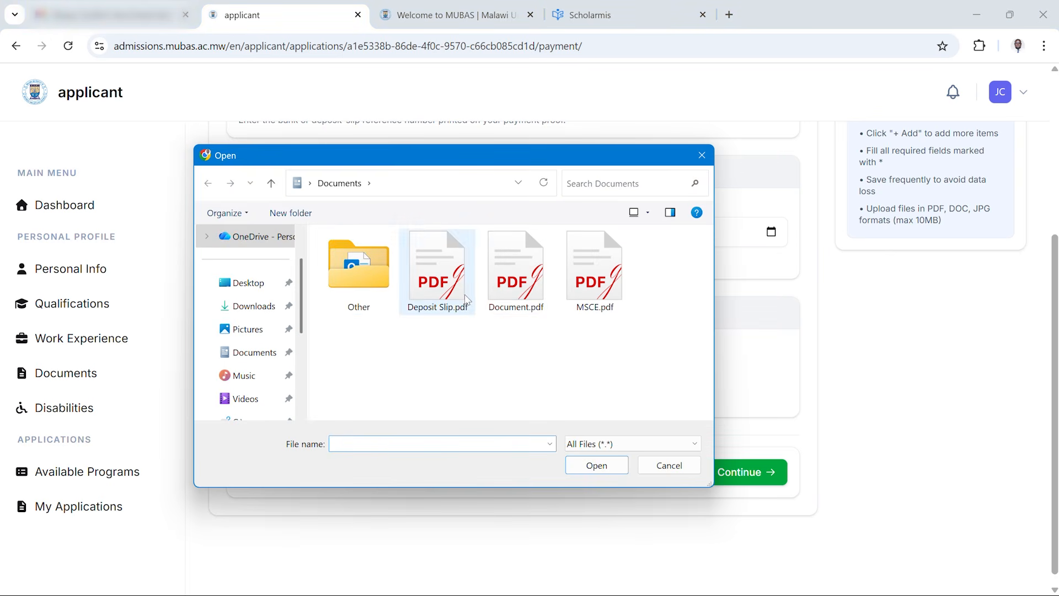
left_click(447, 282)
left_click(588, 469)
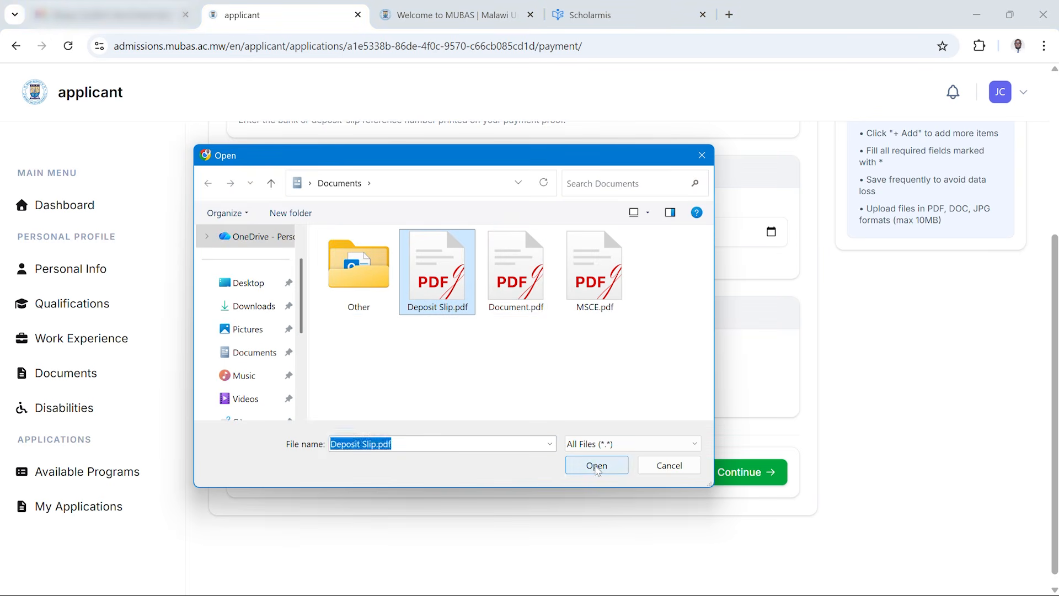
left_click(733, 479)
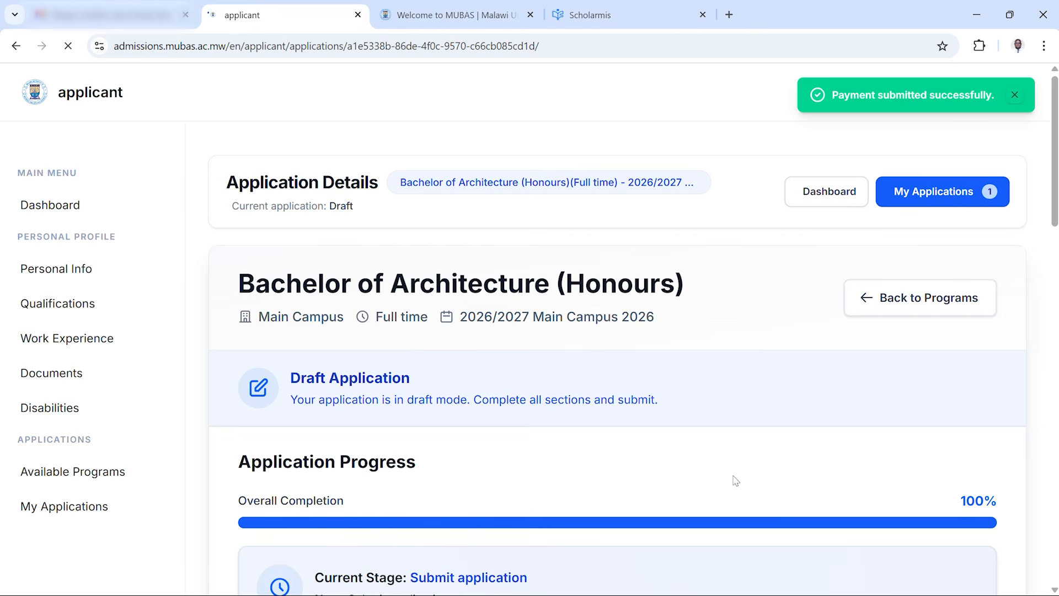
scroll(1036, 237, "down", 10)
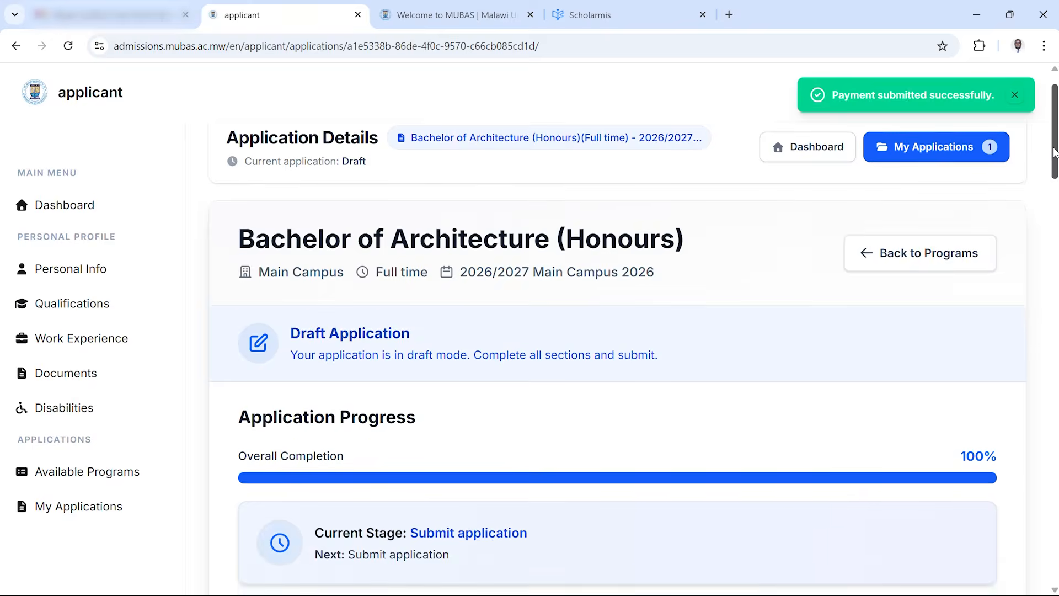
scroll(1035, 237, "down", 20)
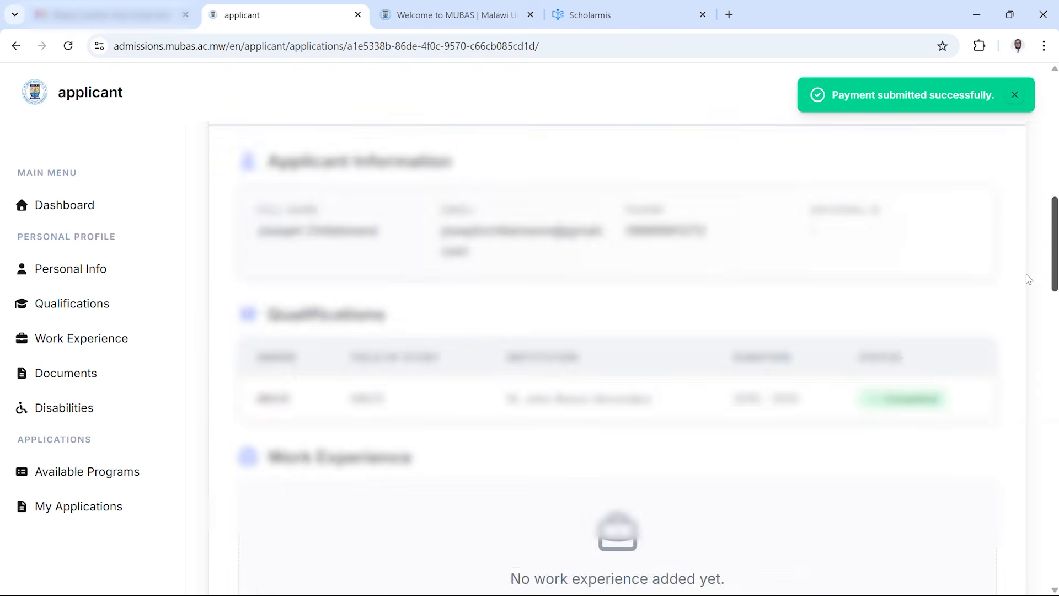
scroll(1000, 502, "up", 20)
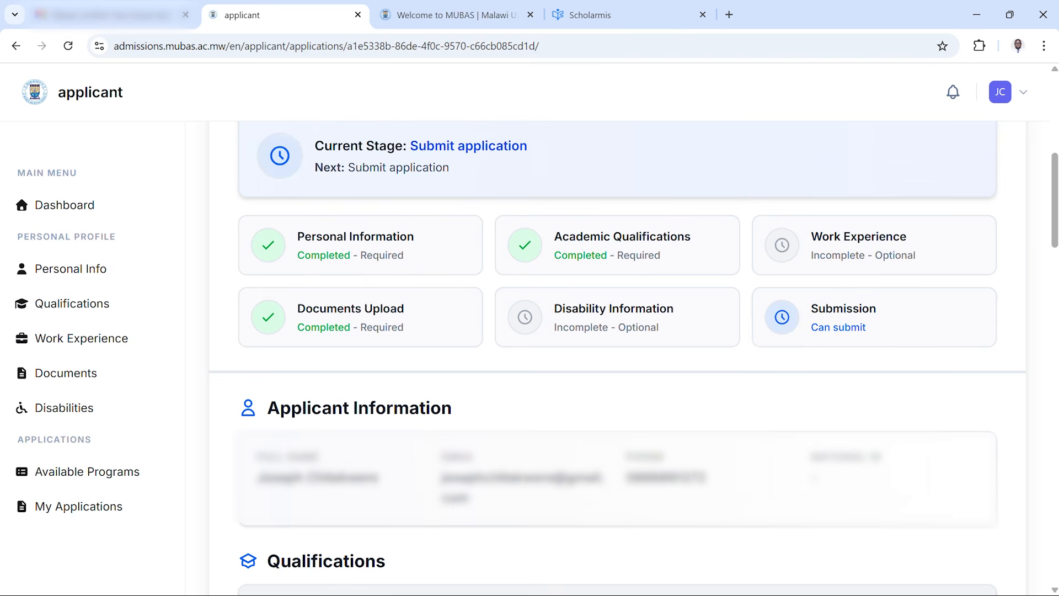
Submit the Bachelor of Architecture (Honours) application
scroll(1024, 421, "down", 15)
scroll(1007, 487, "down", 5)
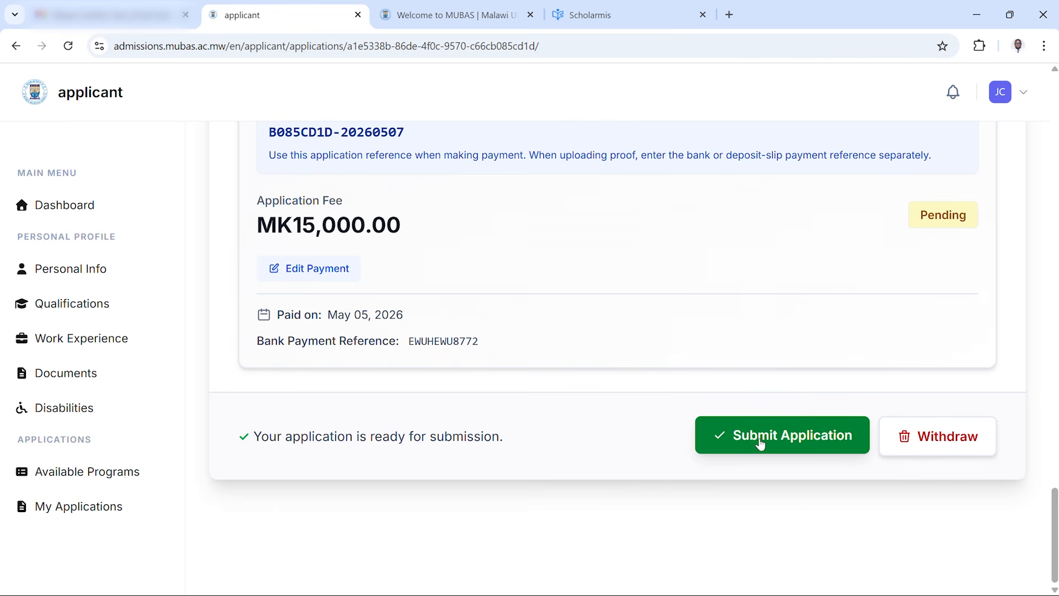
left_click(743, 443)
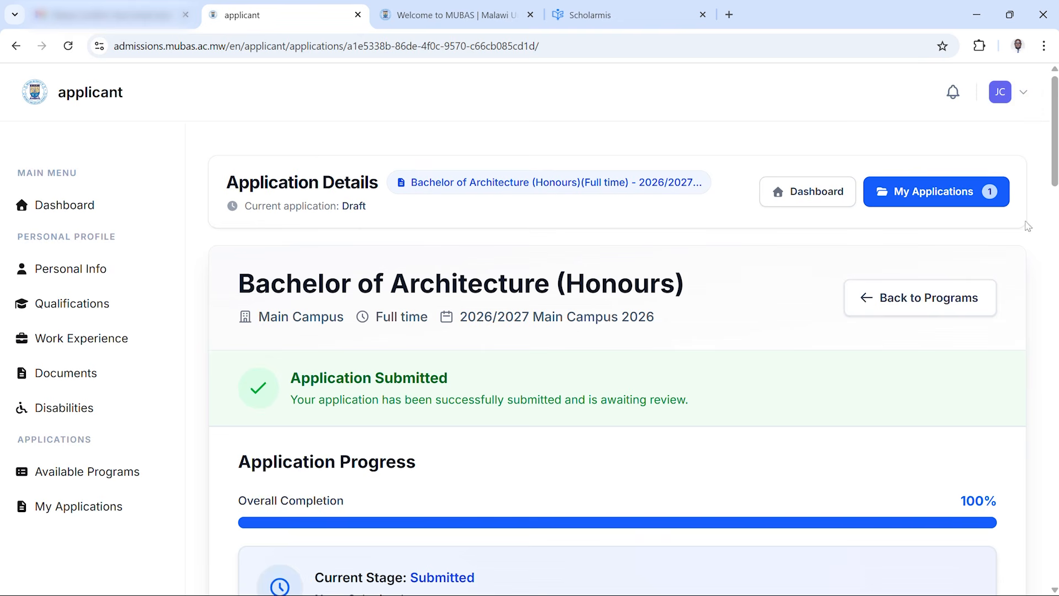
Go back to the dashboard and open the submitted Bachelor of Architecture (Honours) application
scroll(1048, 196, "down", 1)
scroll(1048, 196, "up", 1)
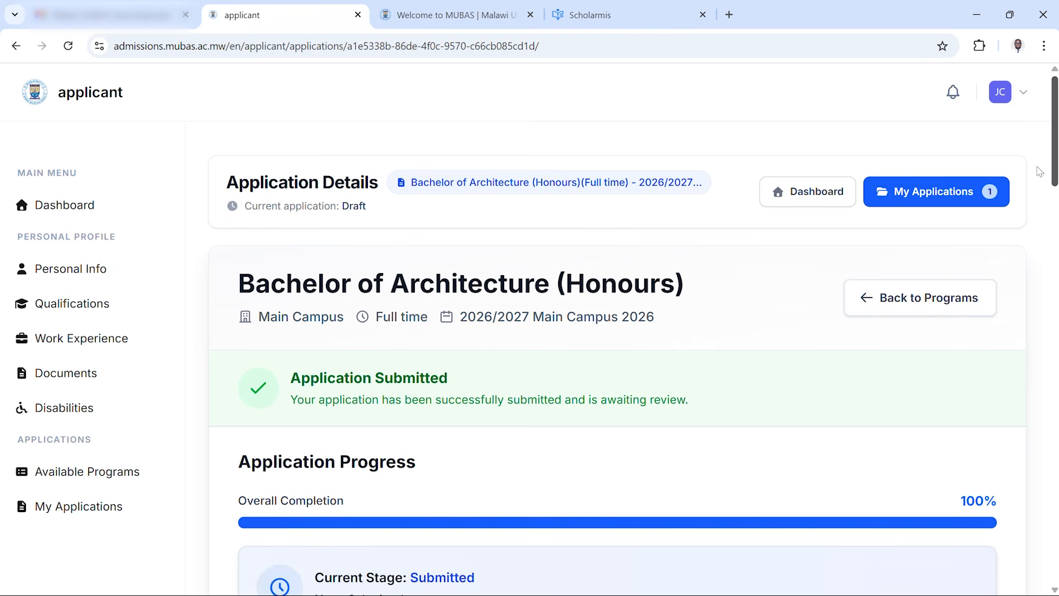
left_click(126, 207)
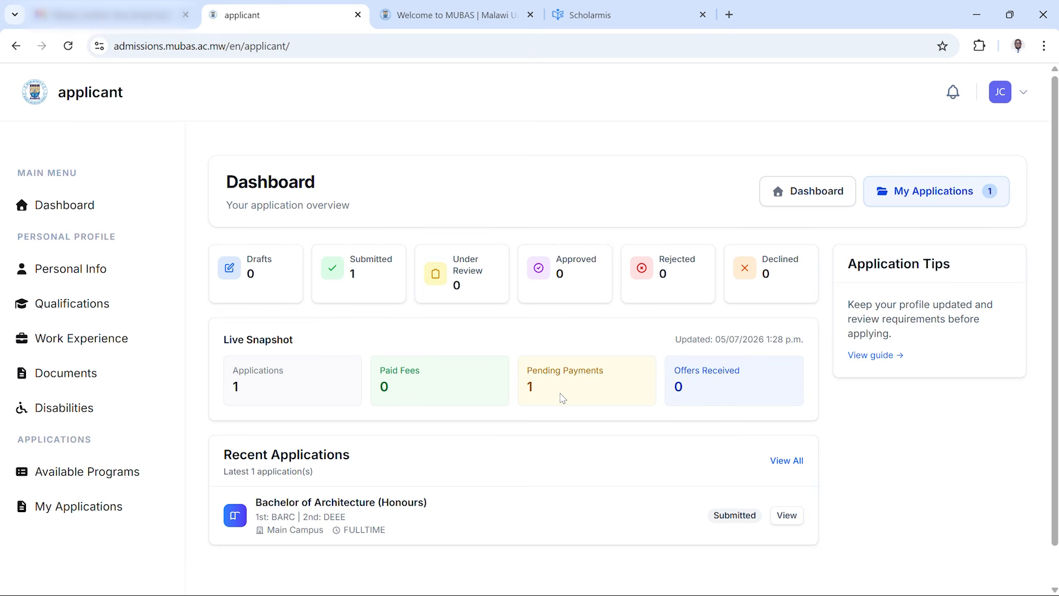
scroll(948, 359, "down", 1)
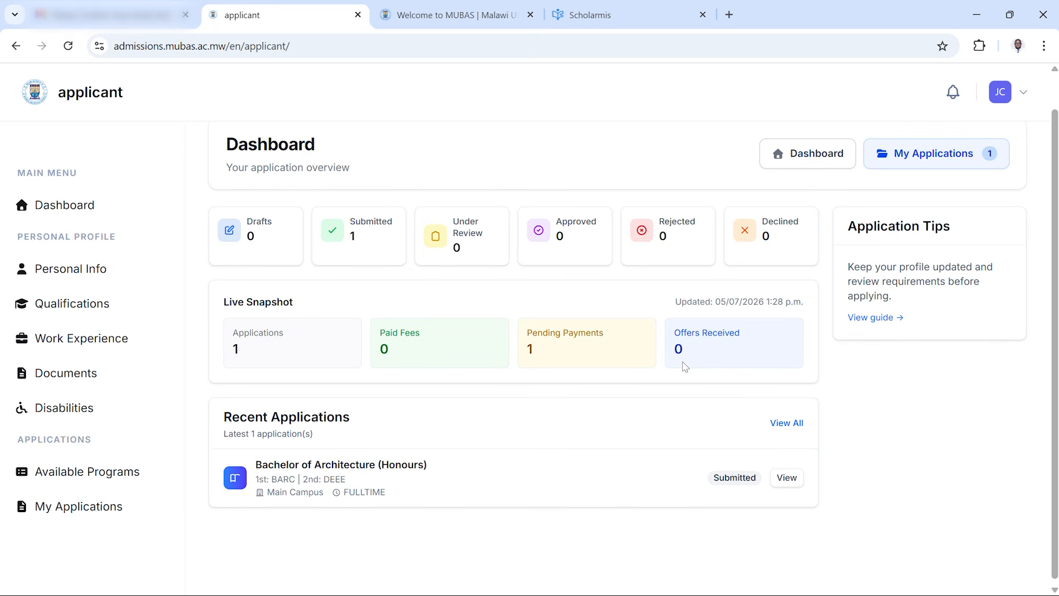
scroll(1048, 398, "down", 1)
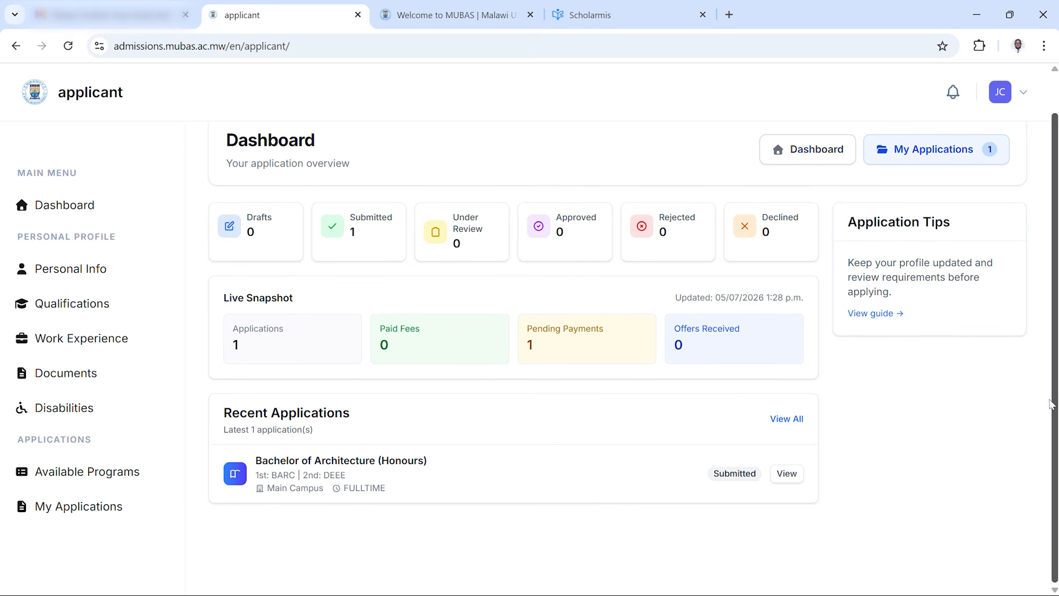
left_click(786, 481)
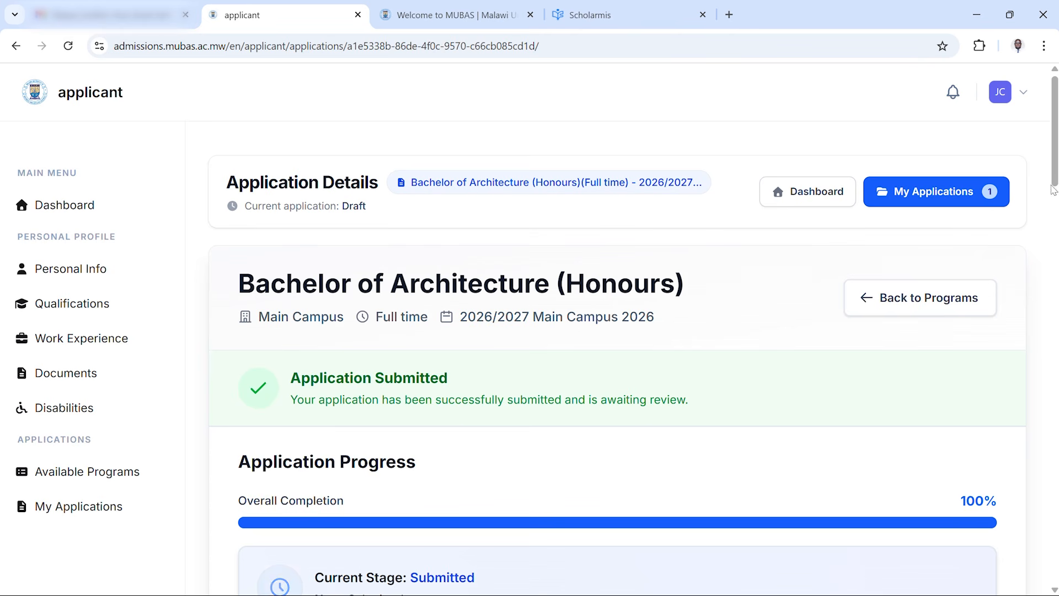
Review the submitted application's payment information, including the application reference and bank payment reference
left_click_drag(1054, 173, 1010, 537)
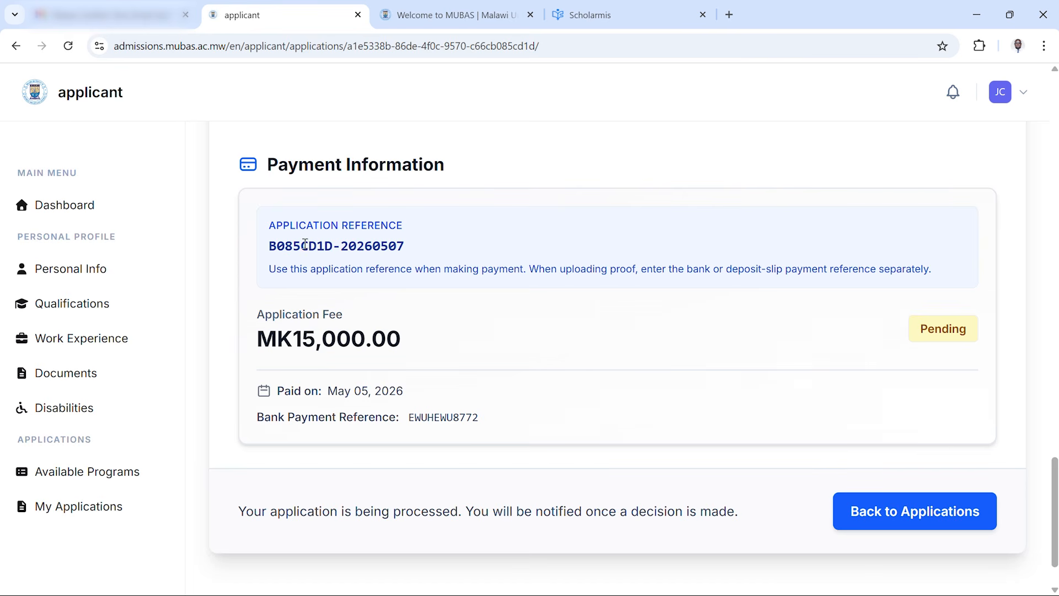
left_click_drag(272, 228, 364, 270)
left_click(438, 274)
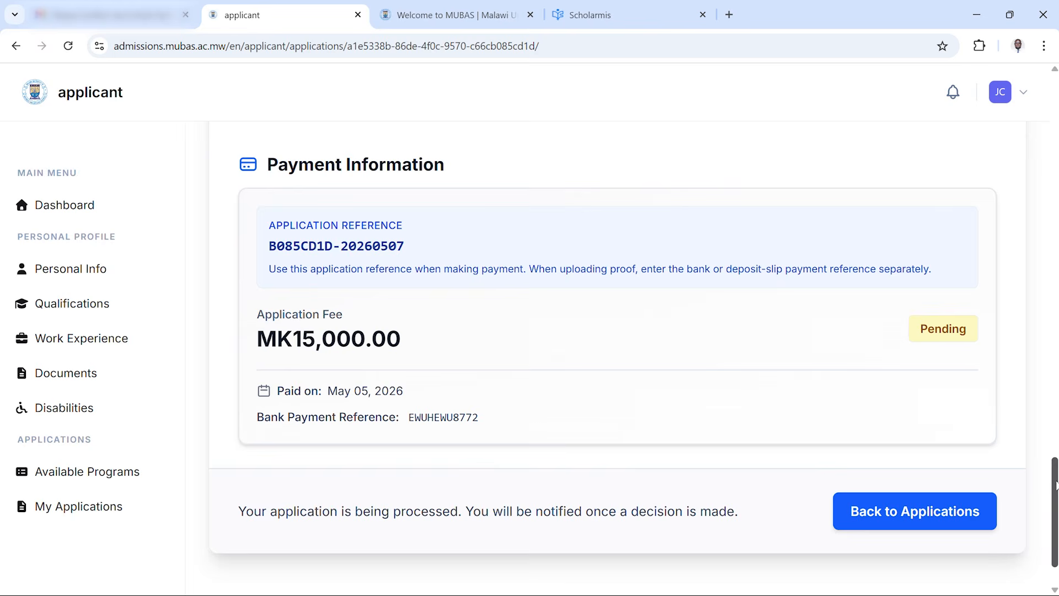
left_click_drag(1056, 485, 1053, 444)
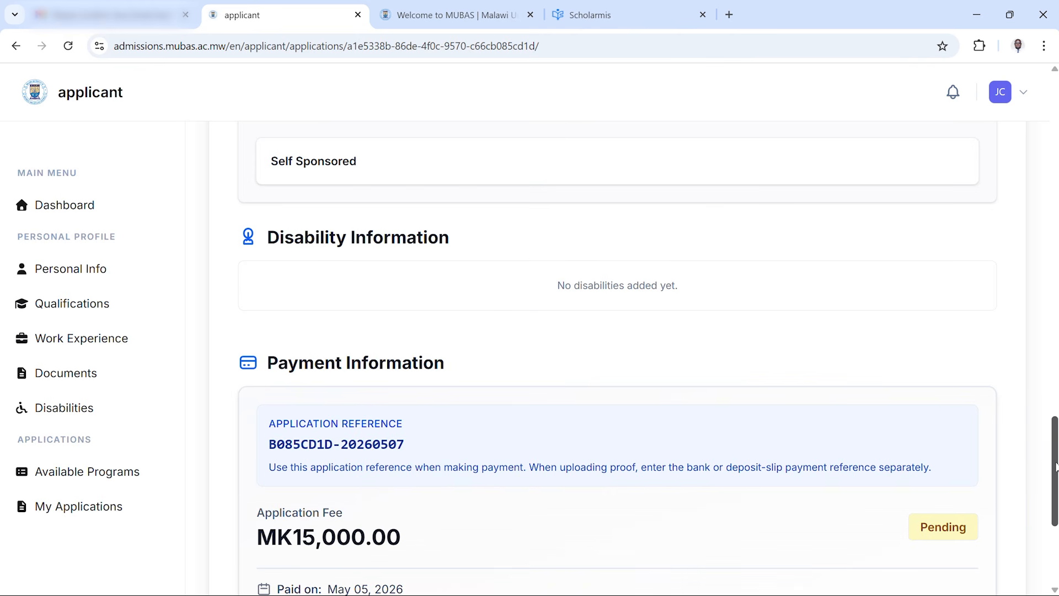
left_click_drag(1055, 466, 1050, 540)
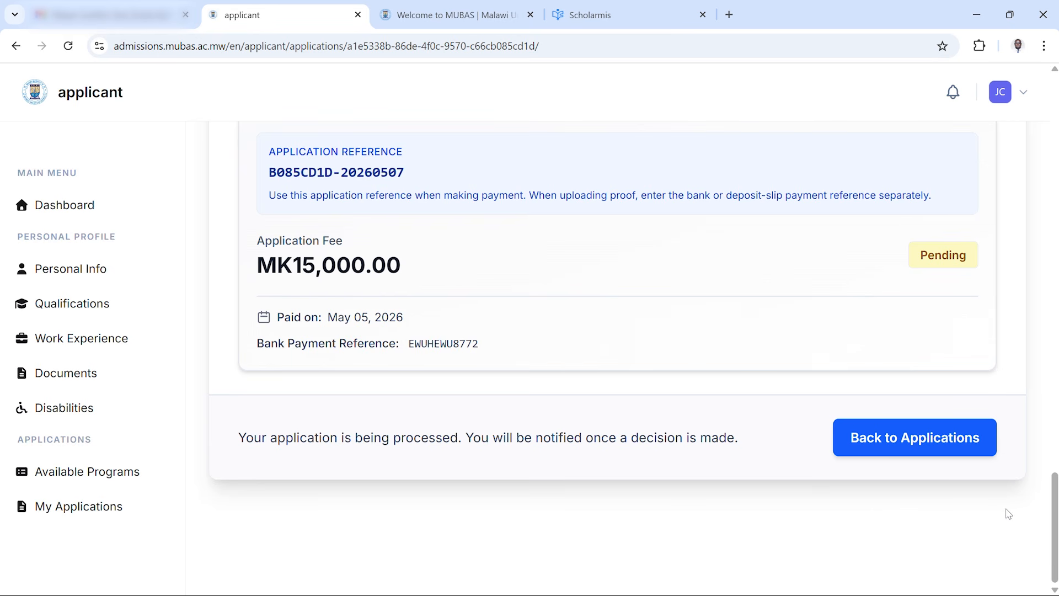